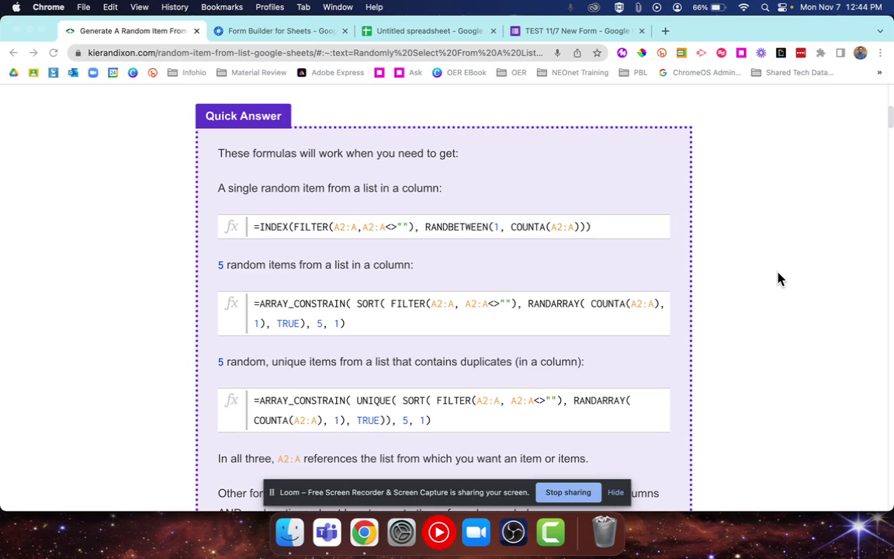
- Scroll the blog article down to the Quick Answer box of formulas
scroll(780, 279, up, 10)
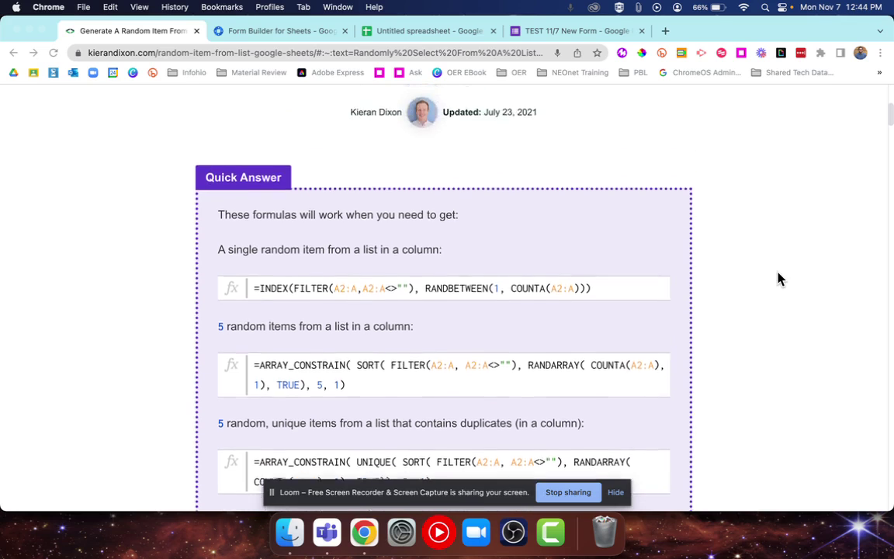
scroll(780, 280, down, 3)
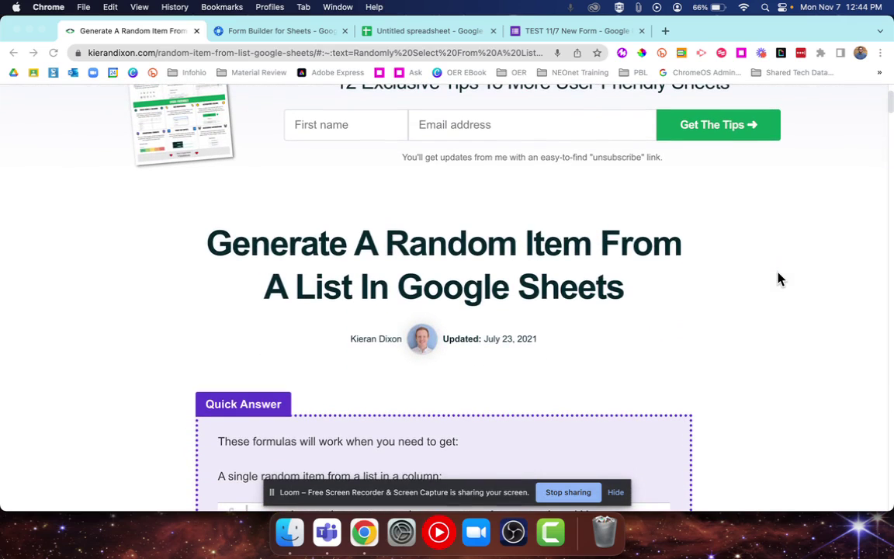
scroll(780, 279, up, 3)
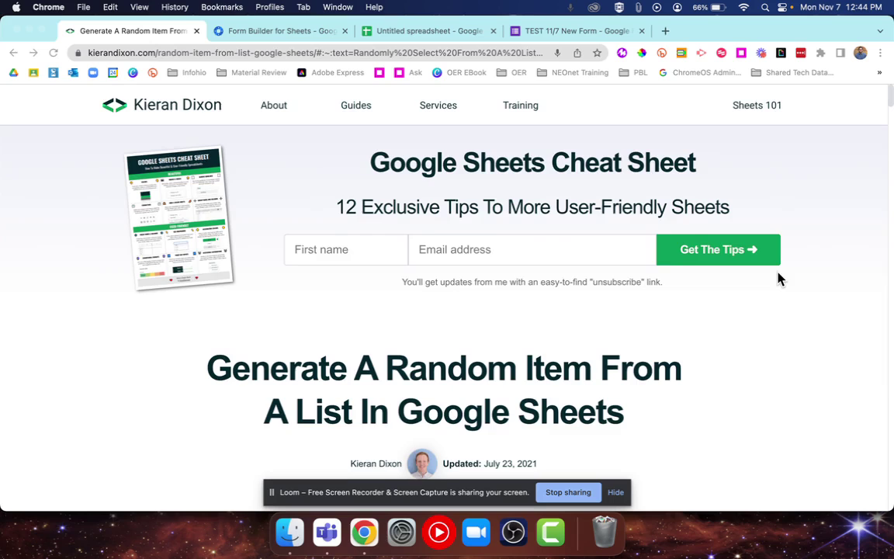
click(614, 492)
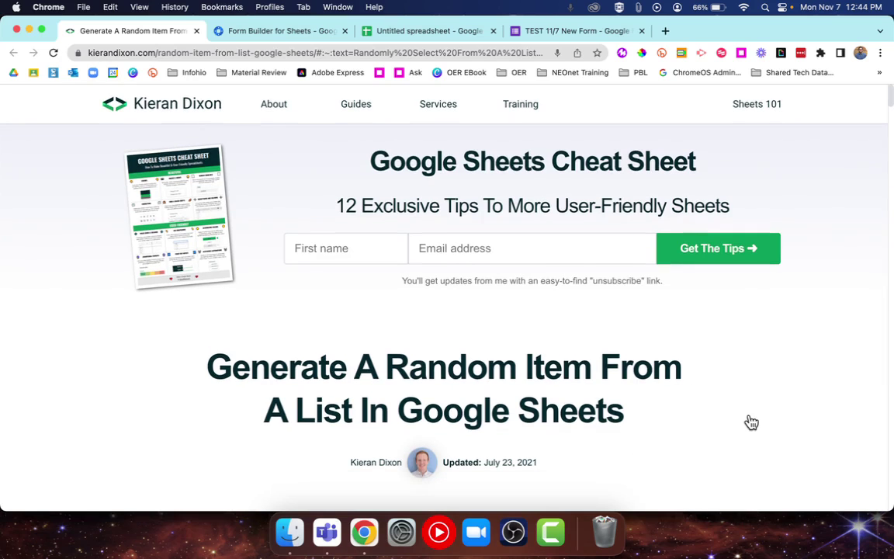
scroll(751, 423, down, 1)
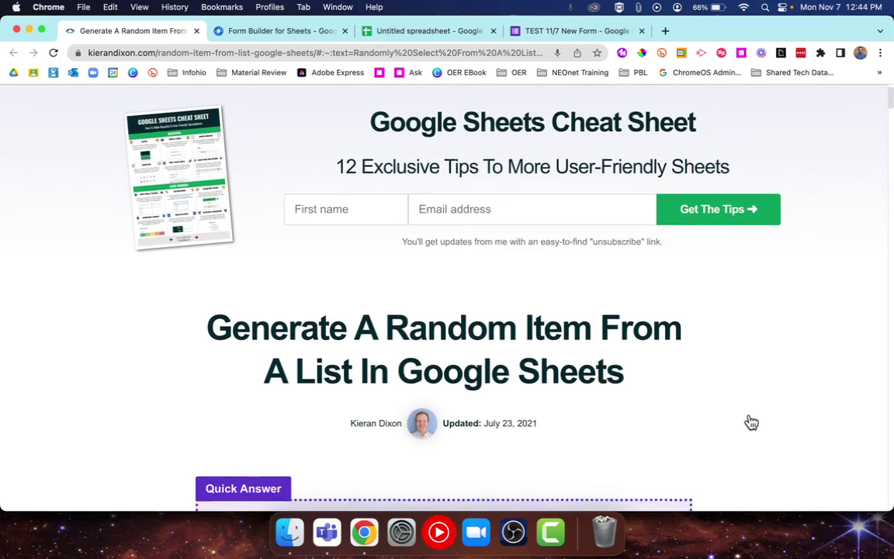
scroll(751, 422, down, 3)
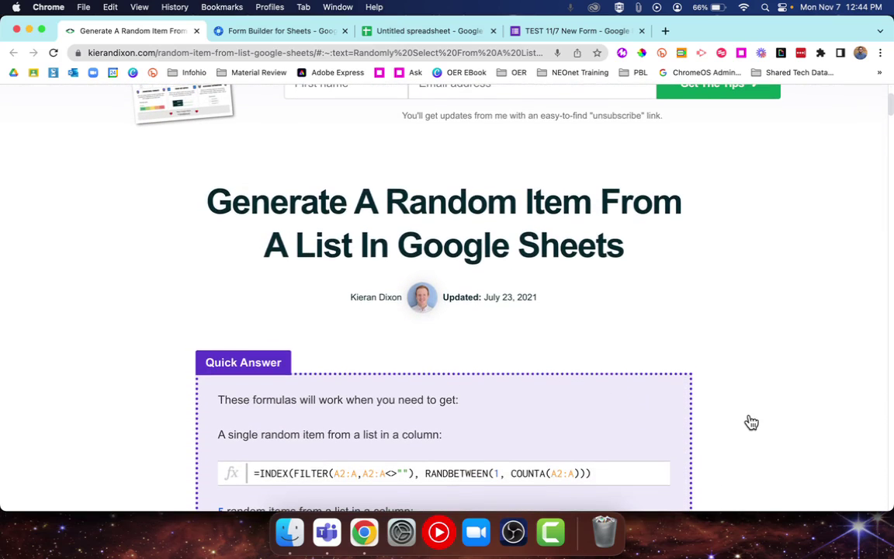
scroll(751, 422, down, 4)
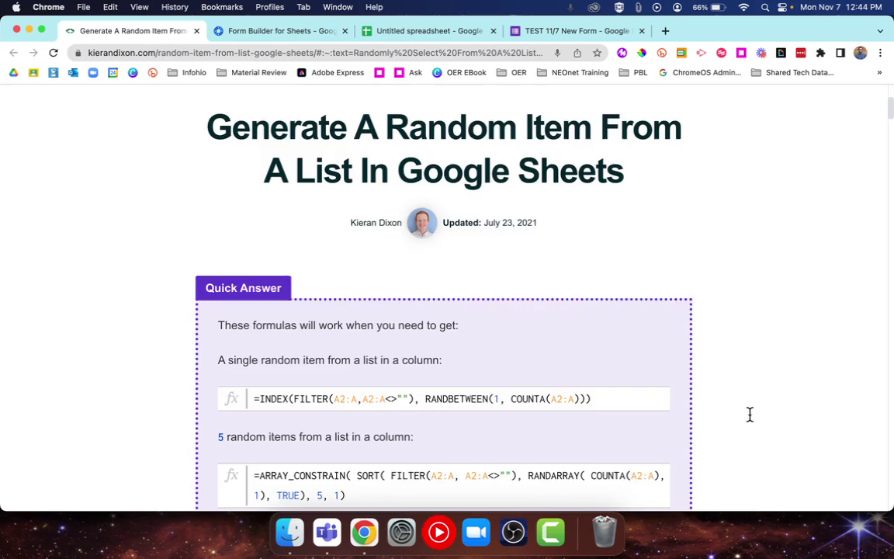
scroll(754, 321, down, 3)
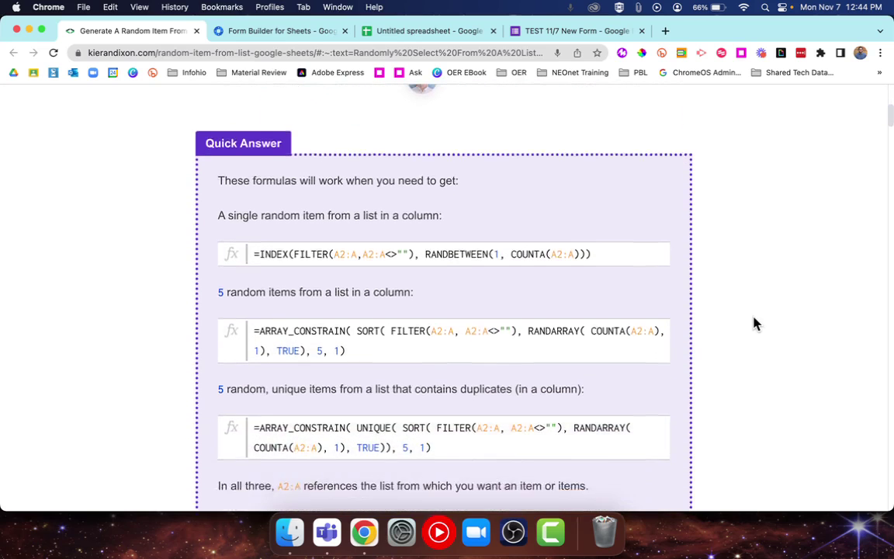
scroll(754, 323, up, 1)
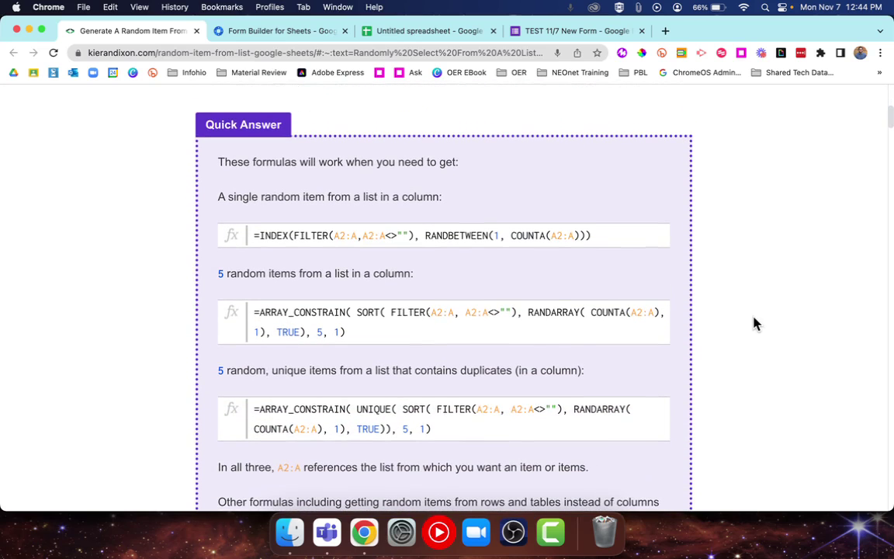
scroll(754, 322, down, 1)
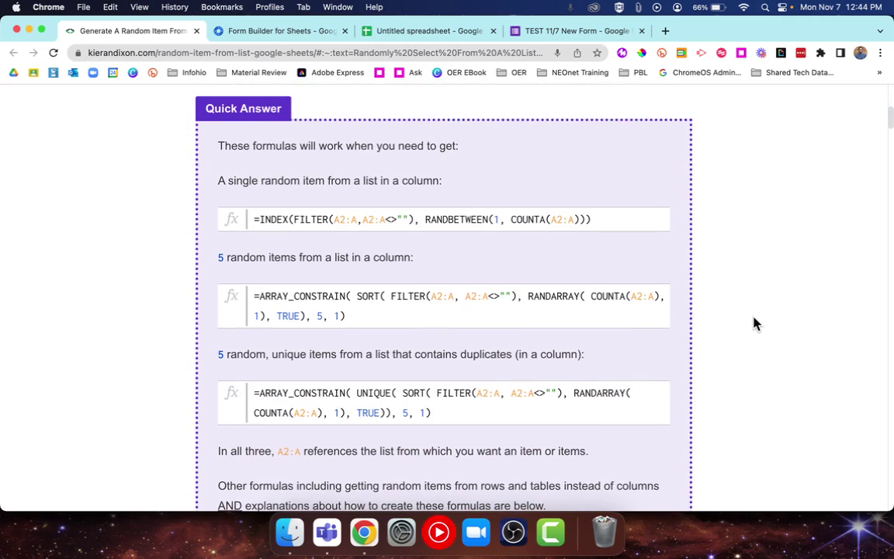
- Copy the third ARRAY_CONSTRAIN/UNIQUE formula for picking five random unique items
triple_click(343, 392)
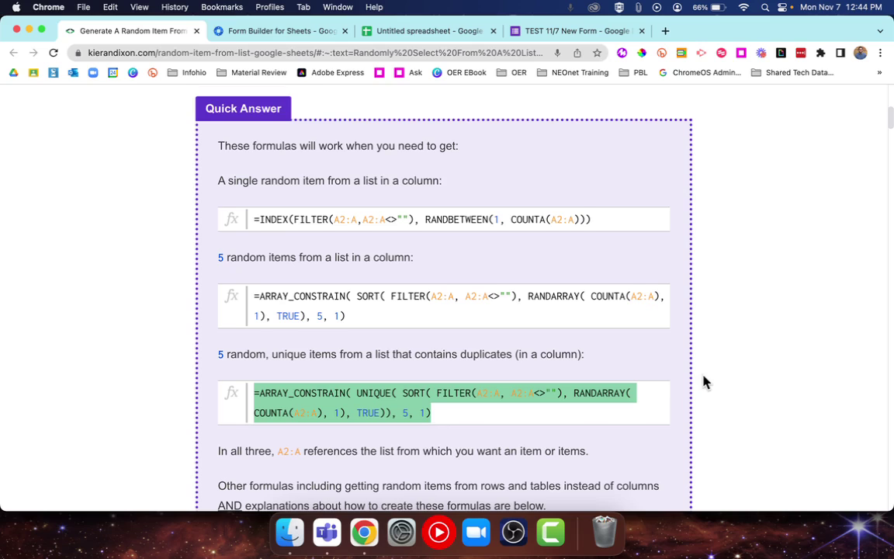
scroll(702, 381, down, 1)
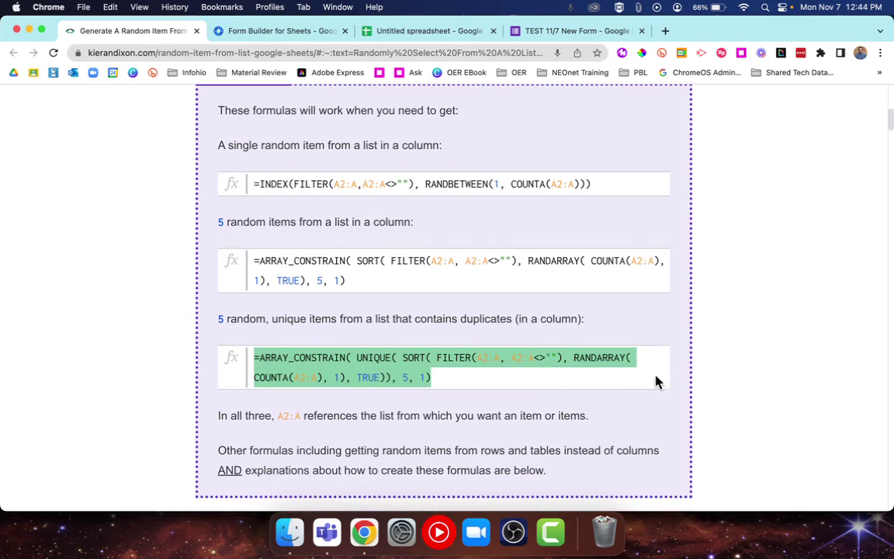
right_click(305, 375)
click(326, 344)
- Reset columns B and C to a white fill and delete their Quiz A and Quiz B contents
click(421, 31)
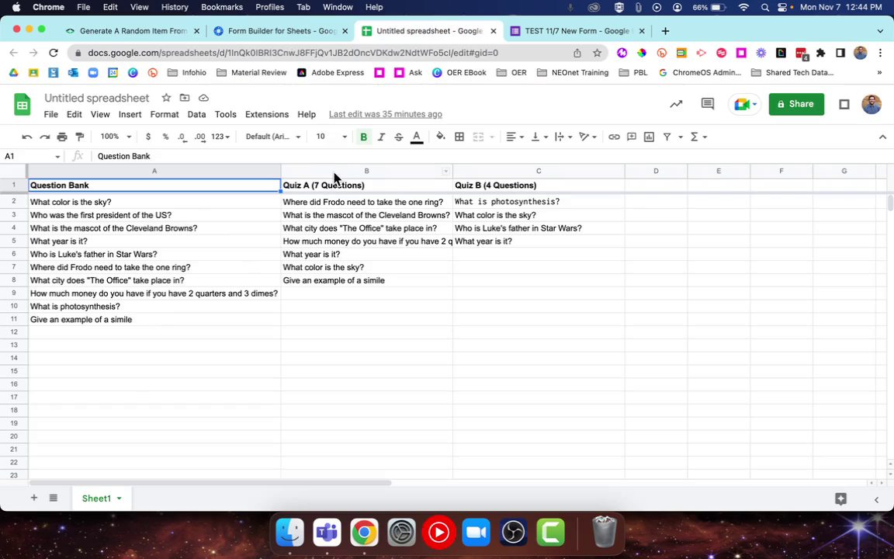
drag(361, 171, 478, 172)
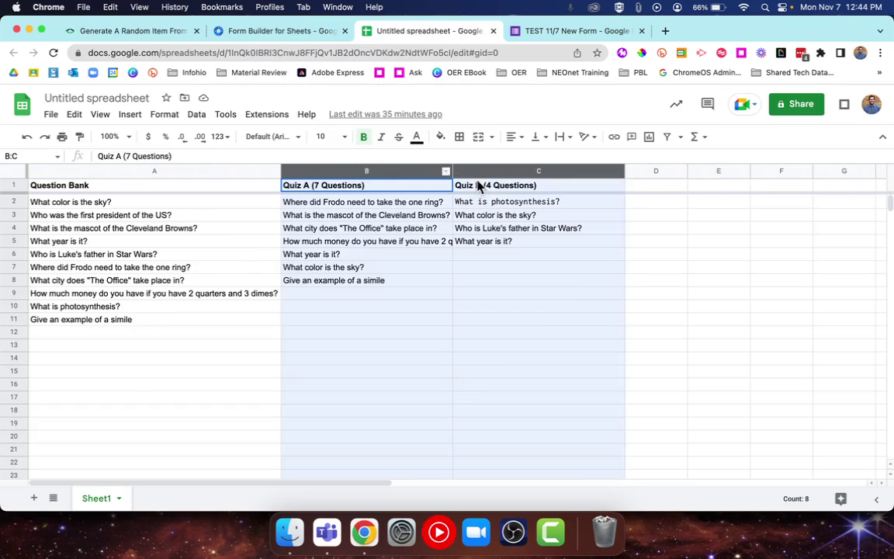
click(441, 139)
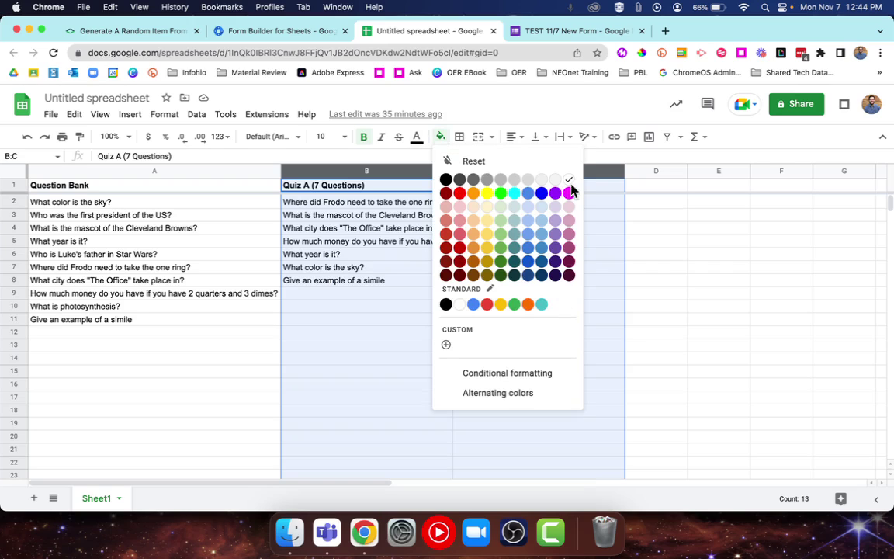
click(575, 178)
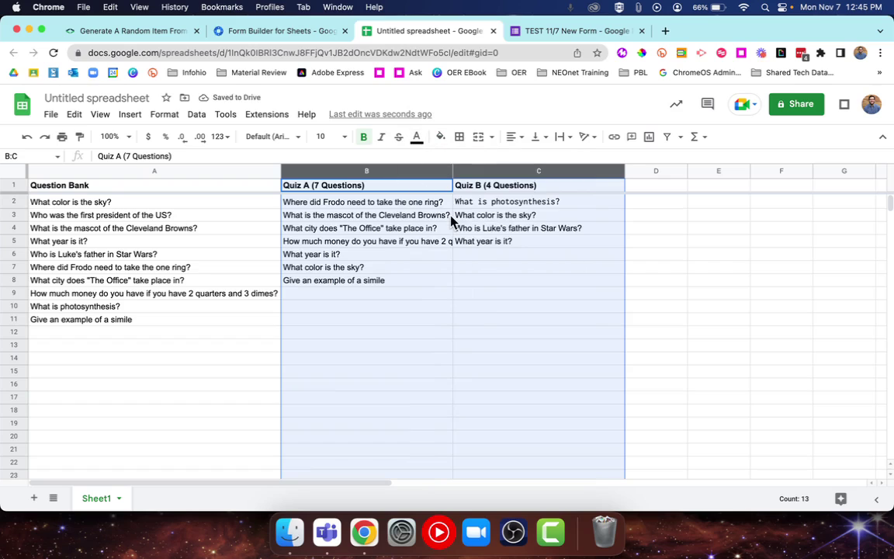
key(Delete)
click(454, 294)
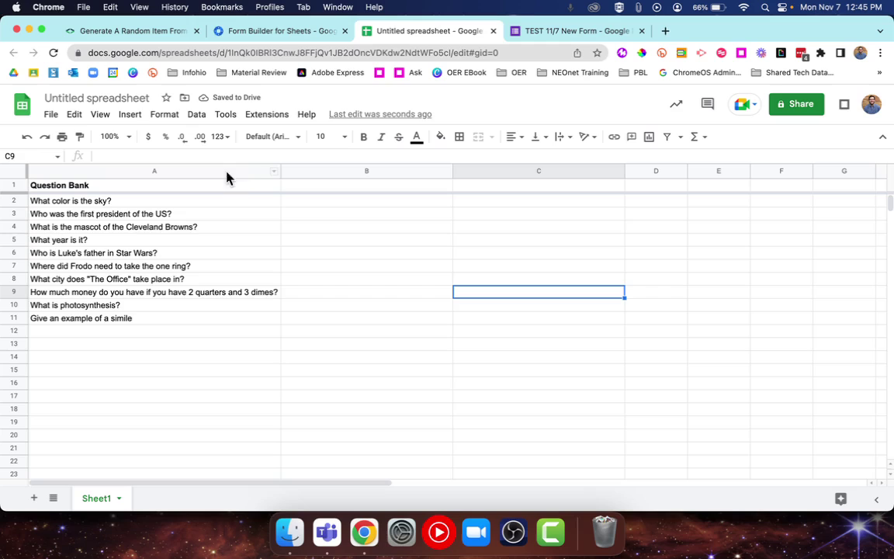
- Zoom the sheet to 150% and select the Question Bank column A
click(115, 137)
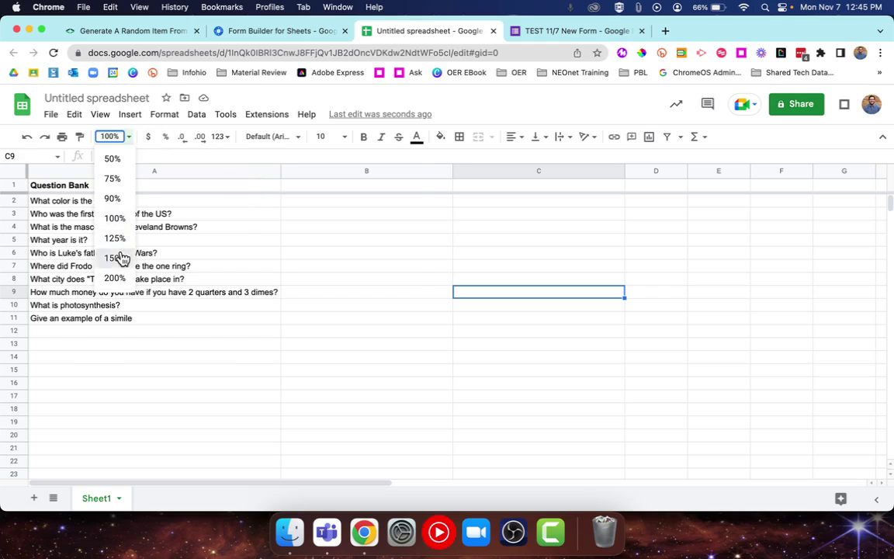
click(116, 257)
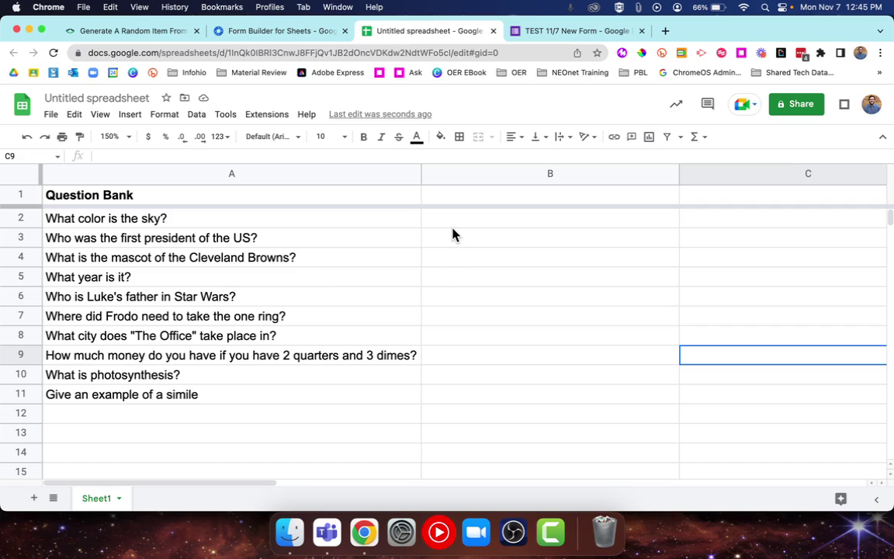
click(269, 177)
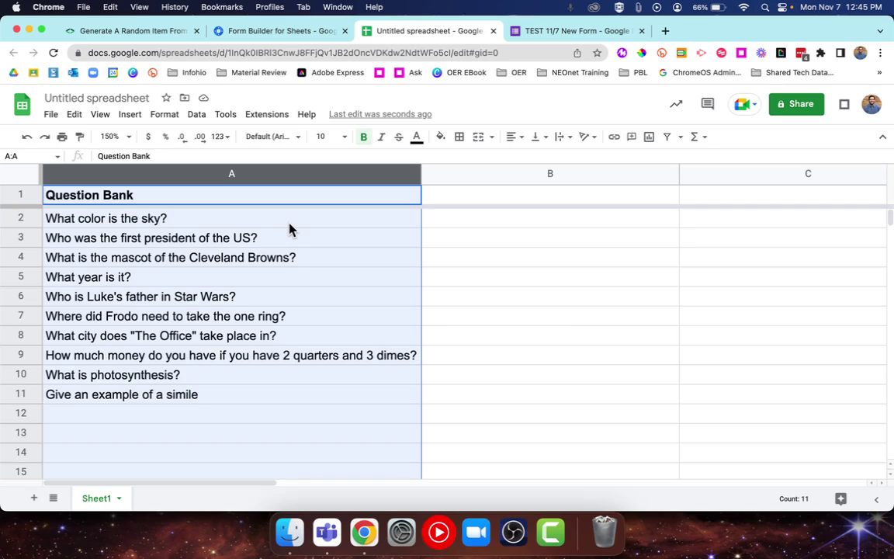
- Enter the heading 'Quiz A' in cell B1
click(538, 203)
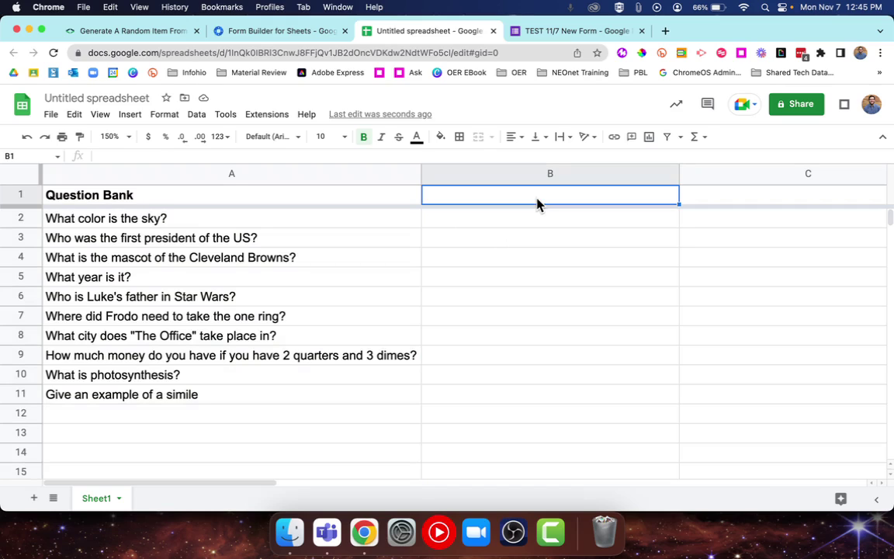
text(Quiz)
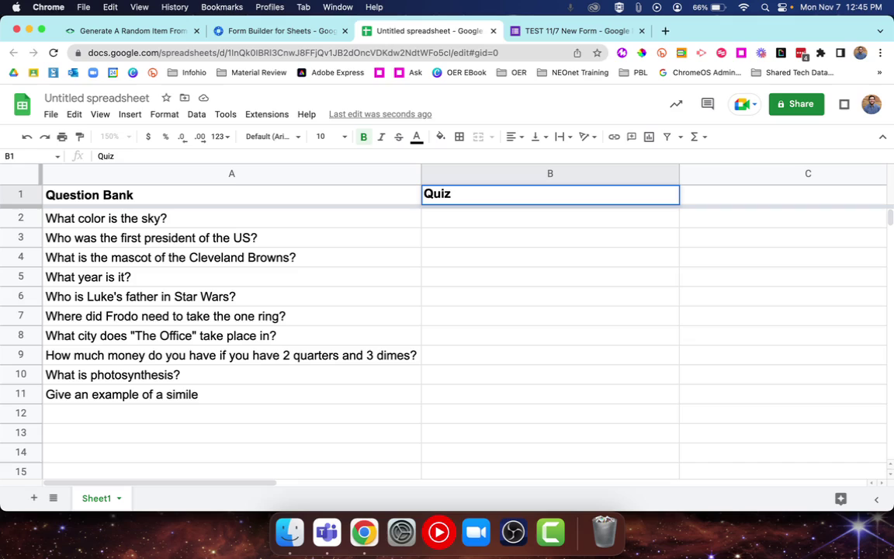
text( A)
key(Return)
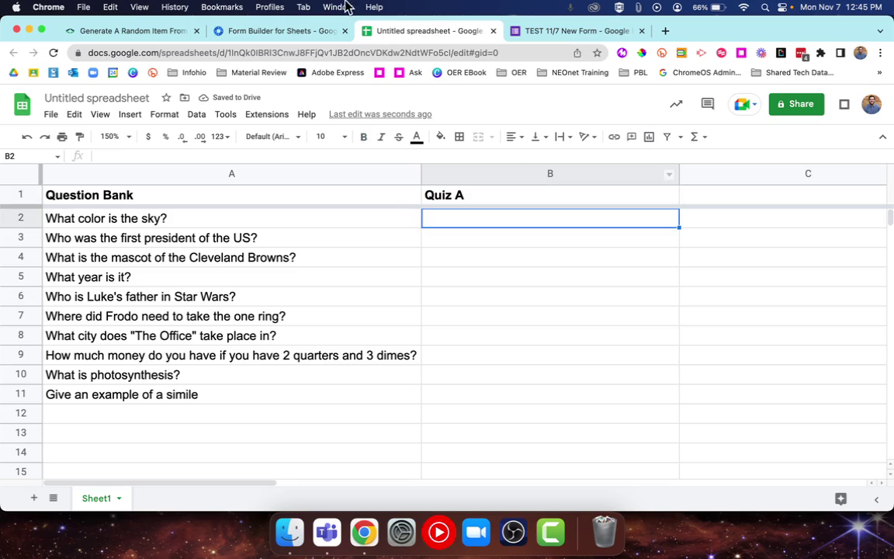
- Paste the copied random unique-items formula into cell B2
click(98, 32)
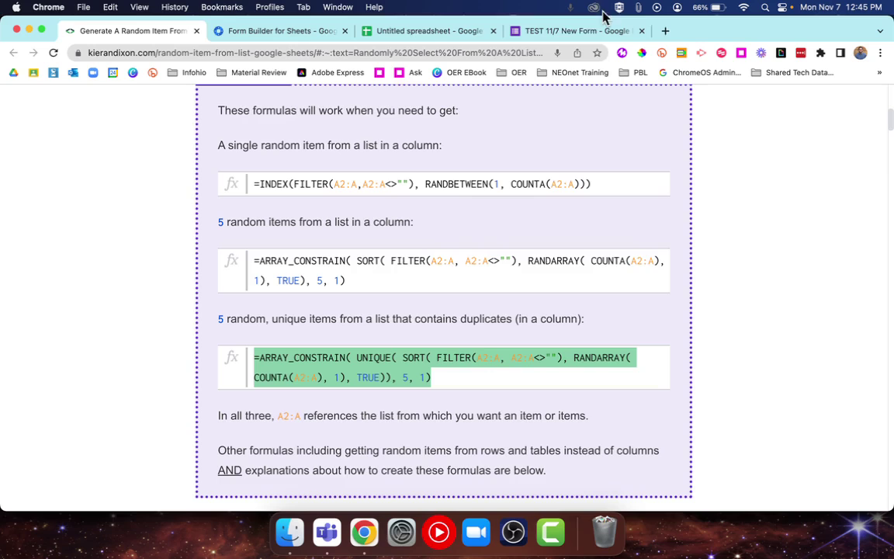
click(429, 31)
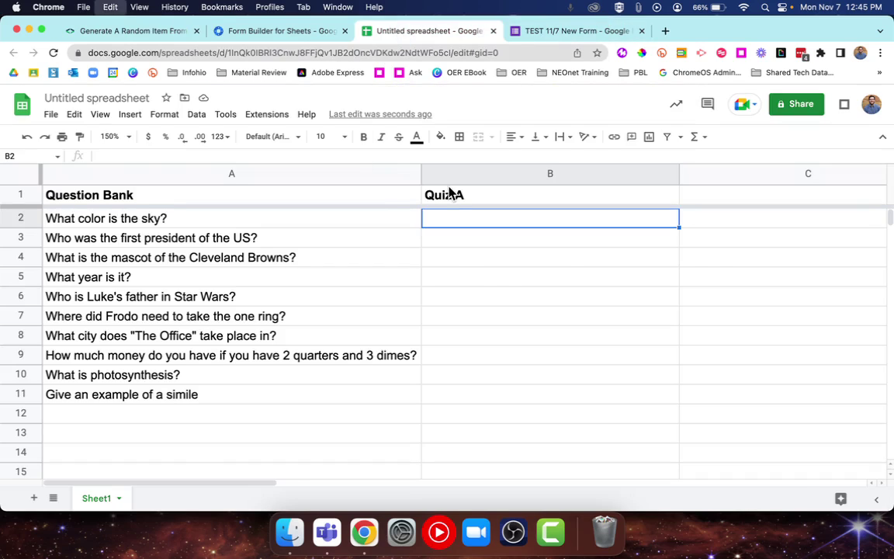
key(super+v)
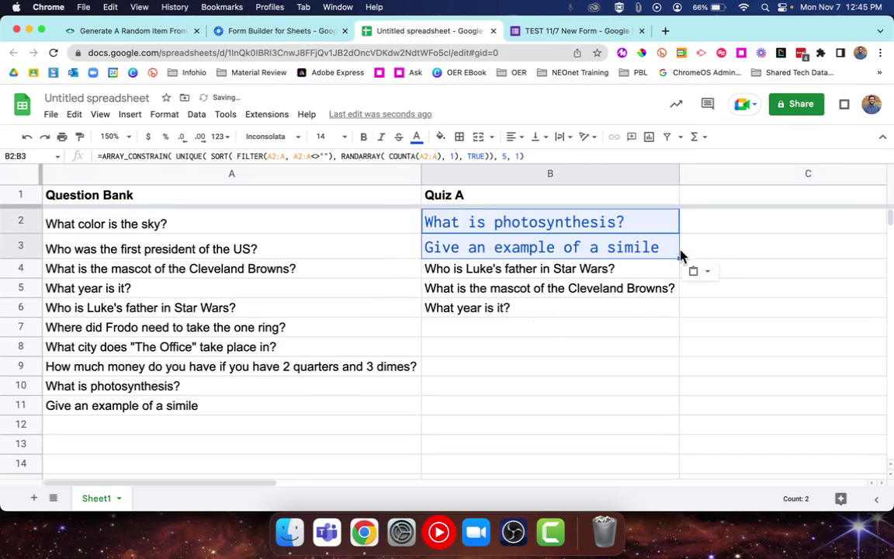
click(621, 341)
click(583, 222)
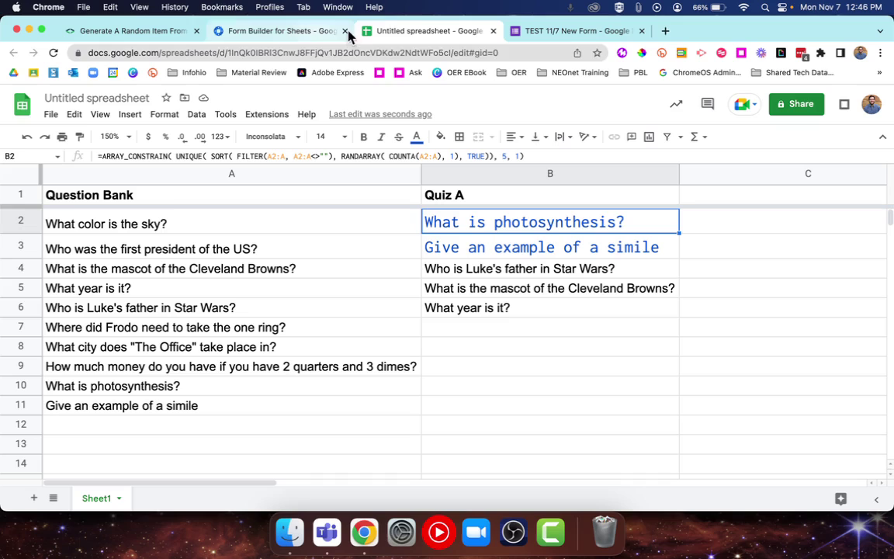
- Highlight A2:A in the article's third formula, then open B2's formula to compare ranges
click(126, 33)
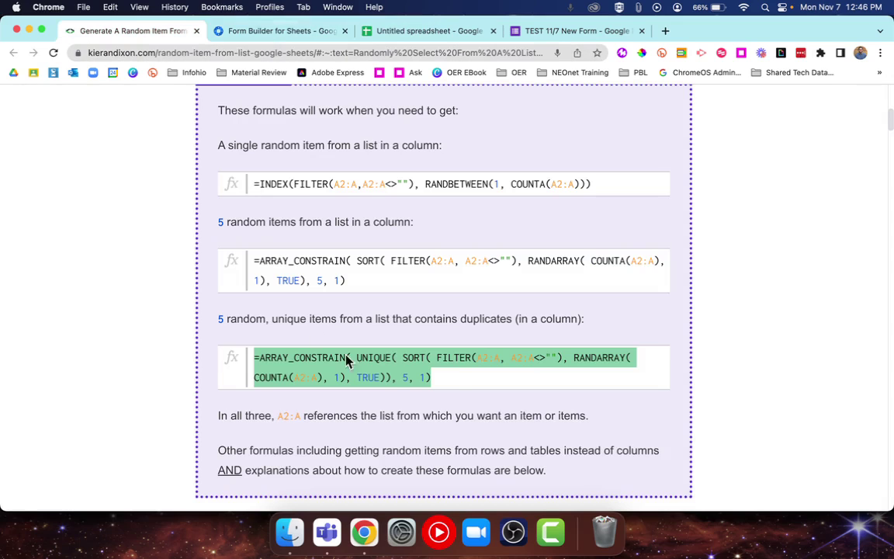
click(438, 378)
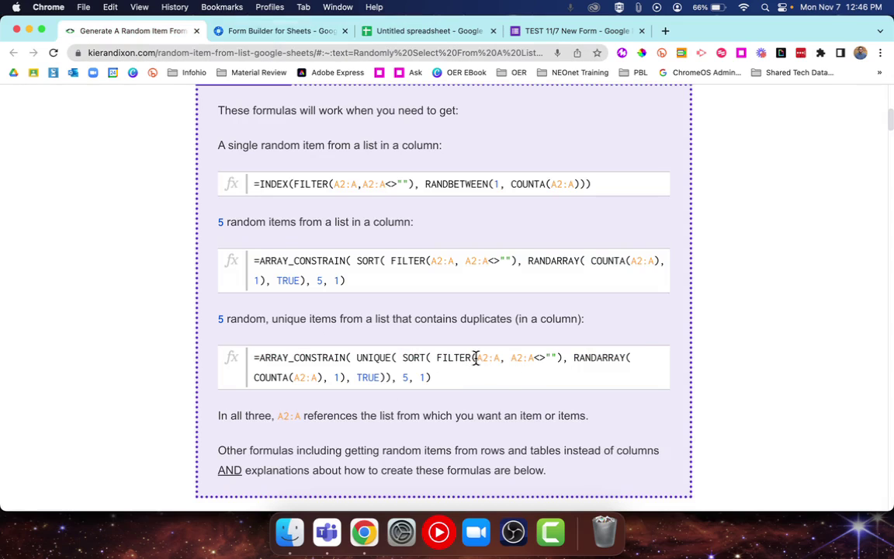
drag(476, 360, 500, 362)
click(483, 373)
click(383, 32)
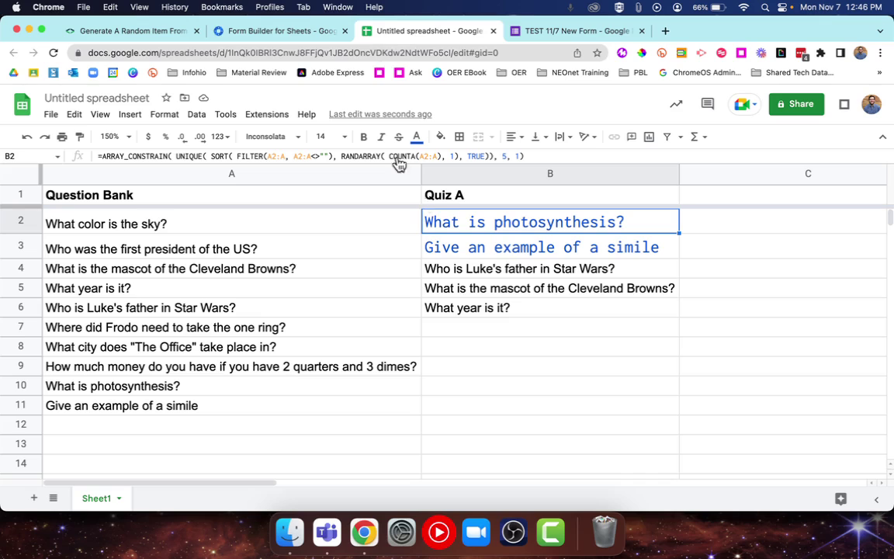
click(277, 156)
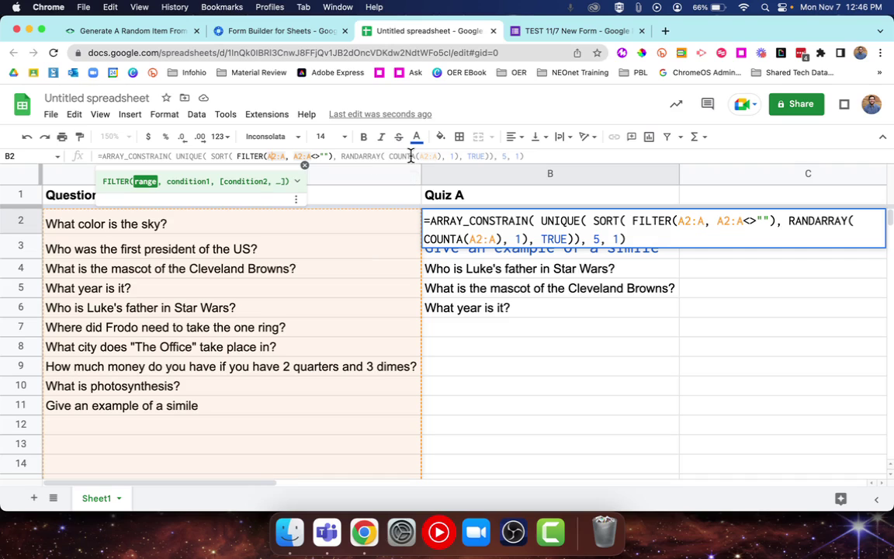
click(691, 222)
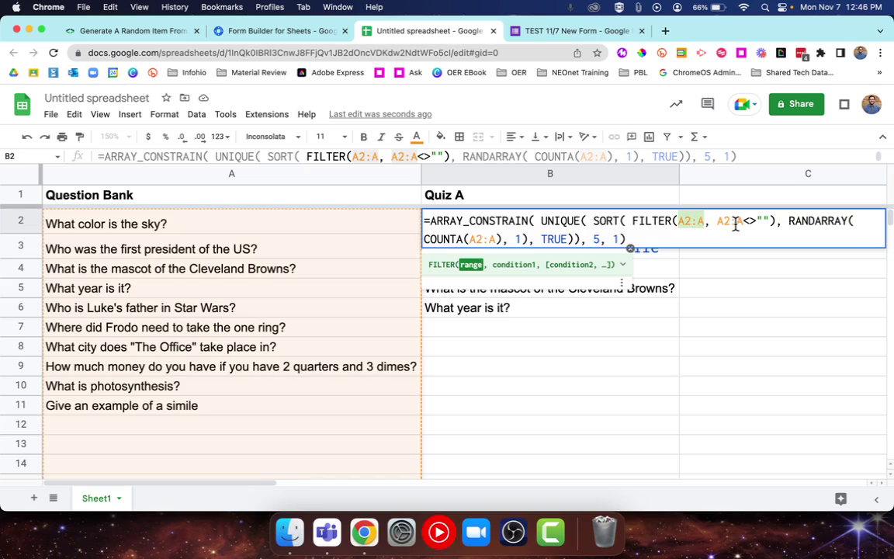
click(735, 222)
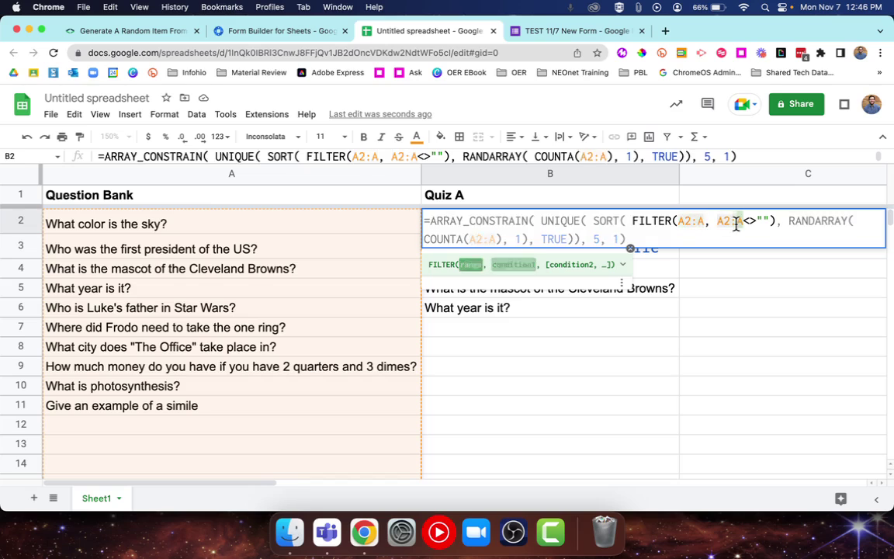
click(482, 240)
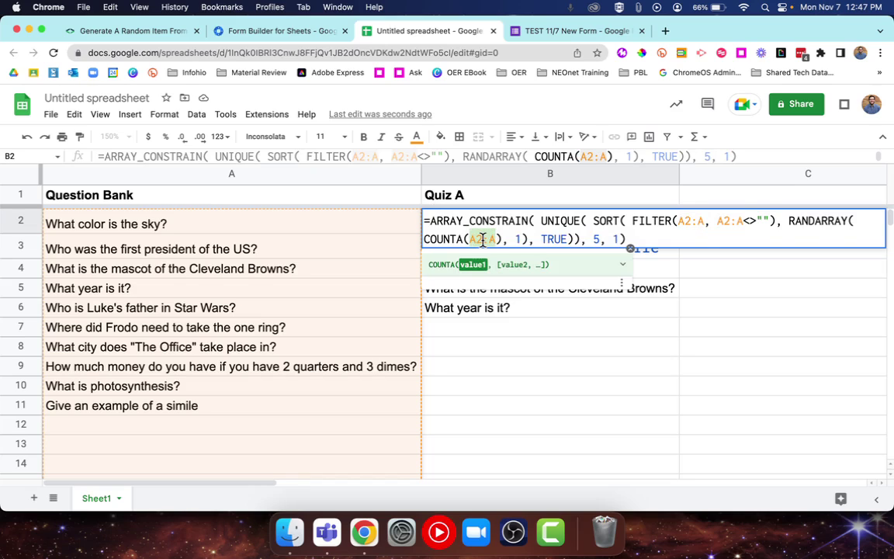
key(Return)
click(565, 338)
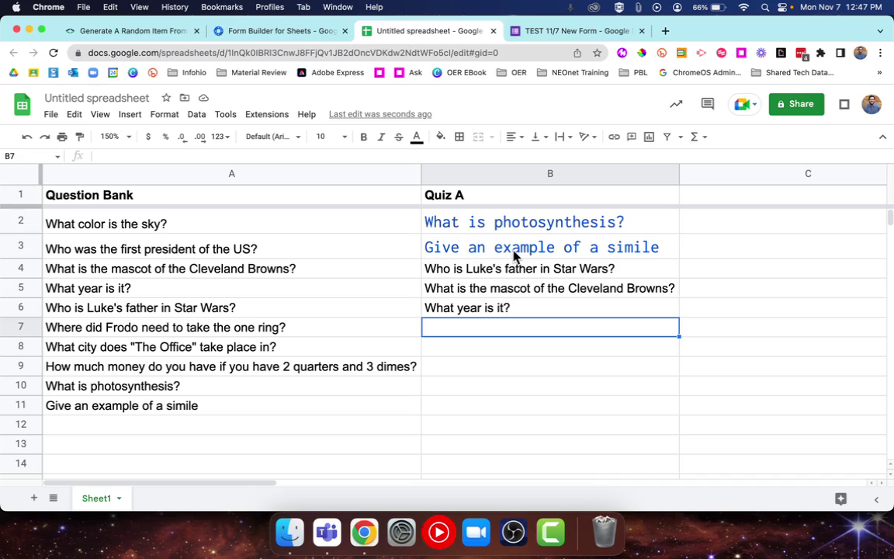
- Change the Quiz A formula's ARRAY_CONSTRAIN row count in B2 from 5 to 8
click(531, 232)
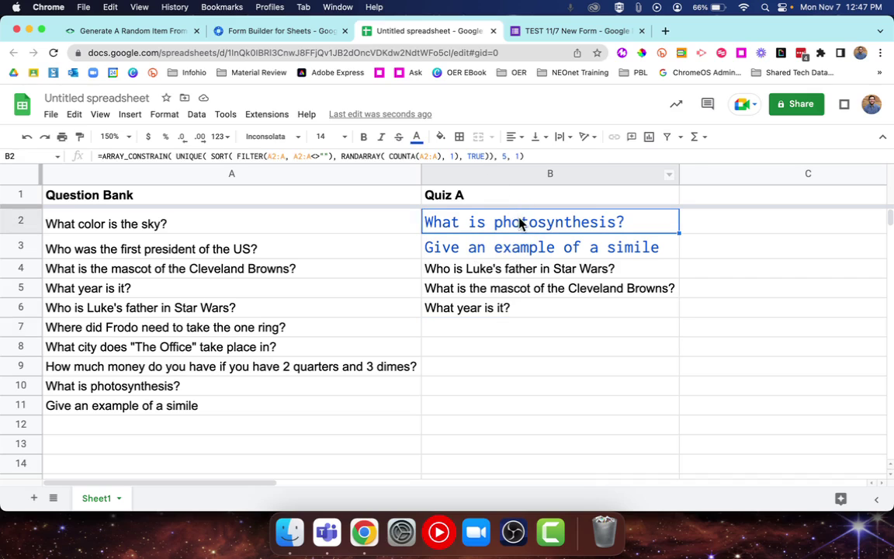
double_click(525, 225)
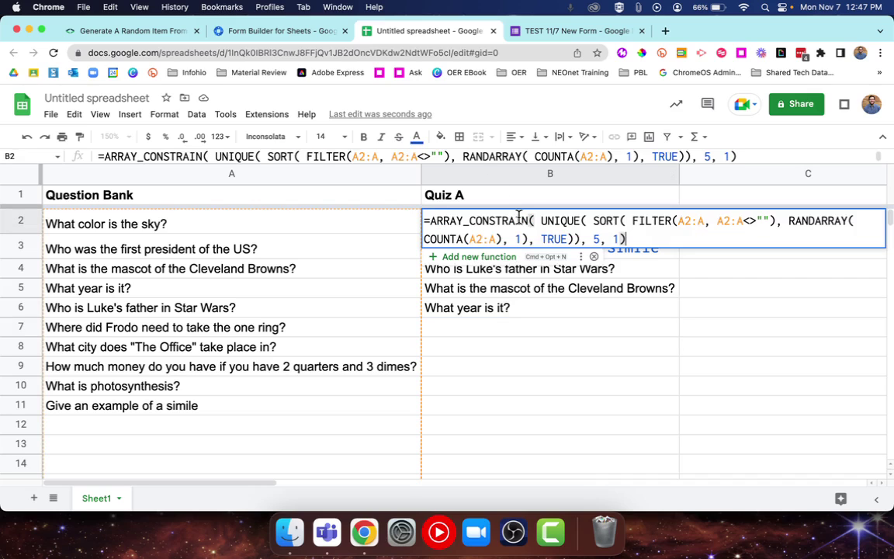
double_click(596, 239)
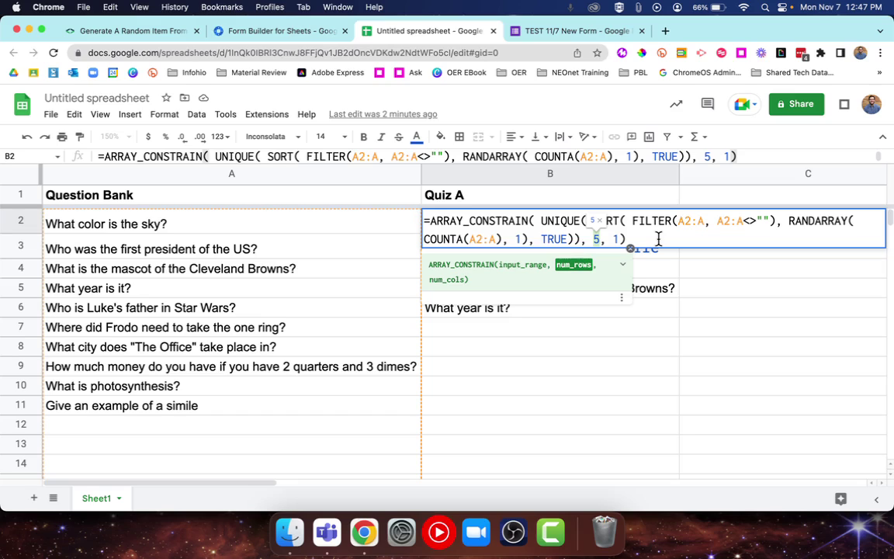
text(8)
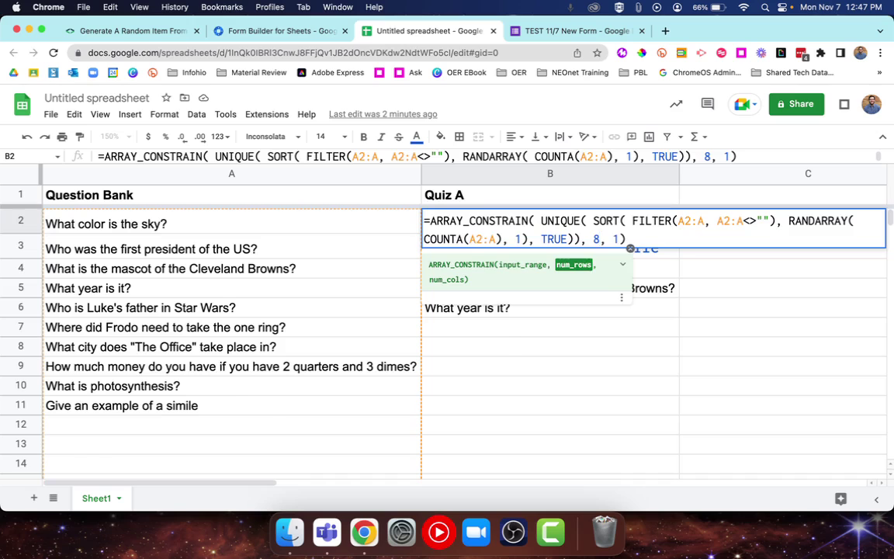
key(Return)
- Step down through the Quiz A cells from B2 to verify the eight questions
scroll(667, 272, down, 2)
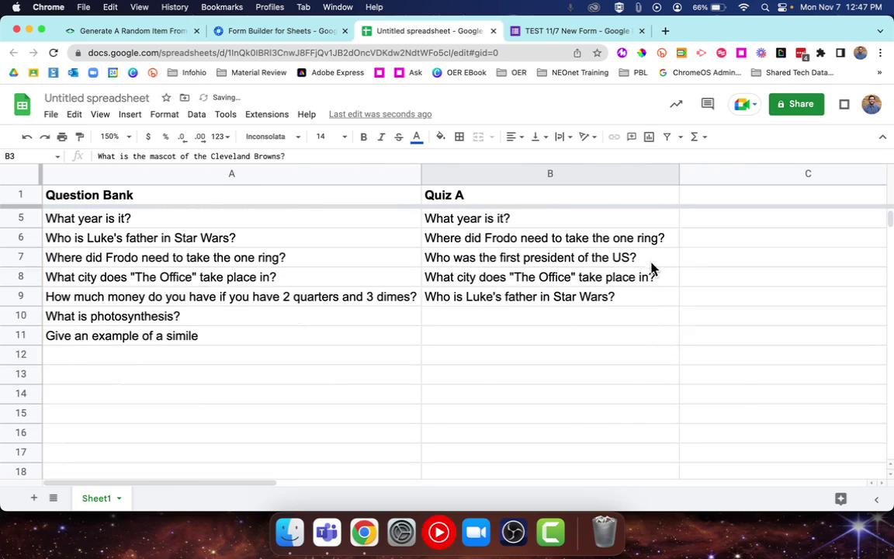
scroll(630, 285, up, 2)
click(575, 250)
key(Down)
key(Down)
key(Down)
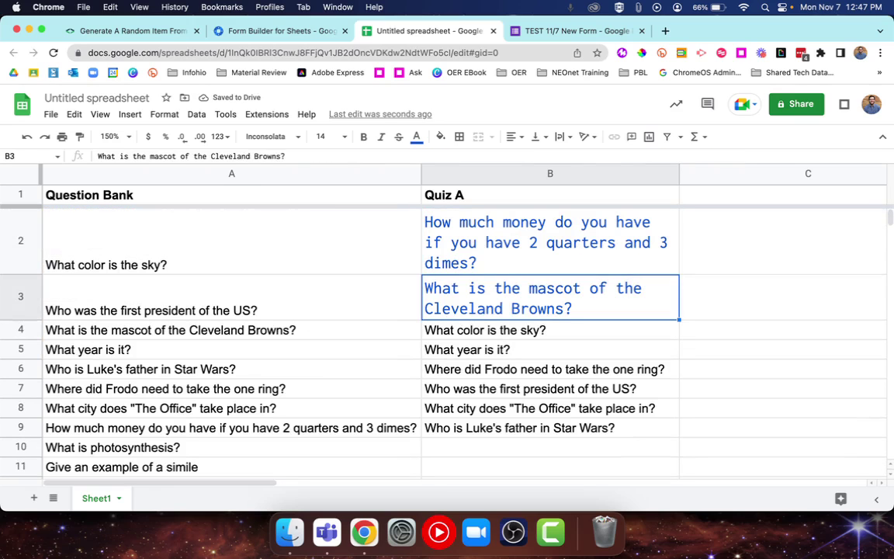
key(Down)
key(Down)
key(Down)
key(Down)
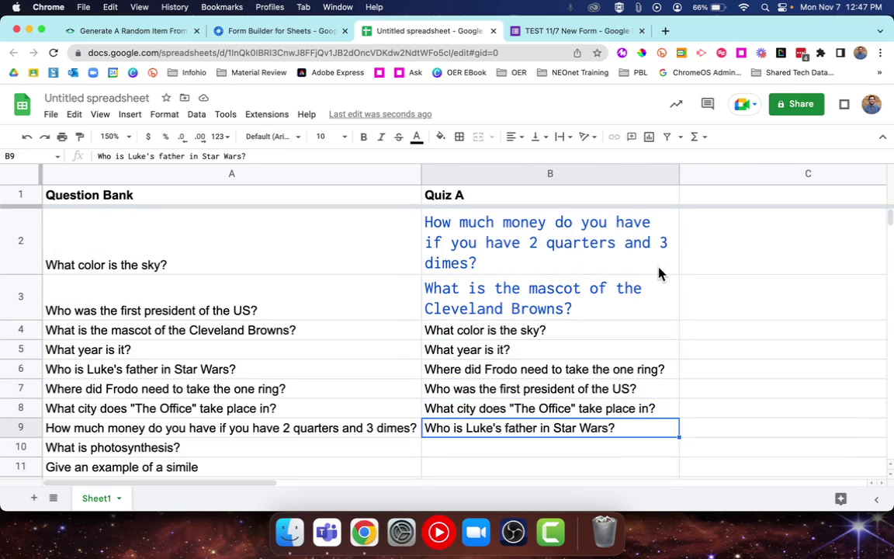
scroll(661, 273, down, 1)
scroll(658, 274, up, 1)
- Zoom the sheet to 125% and enter the heading 'Quiz B' in C1
click(760, 199)
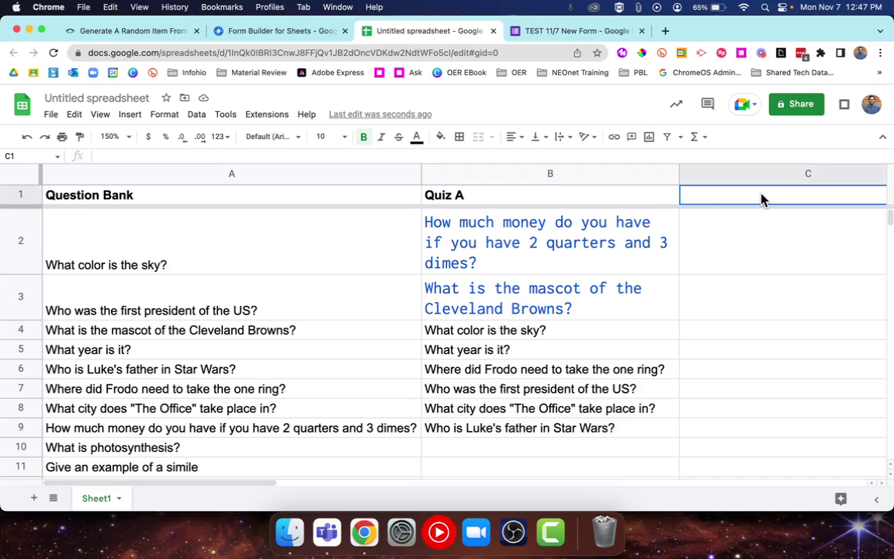
click(124, 136)
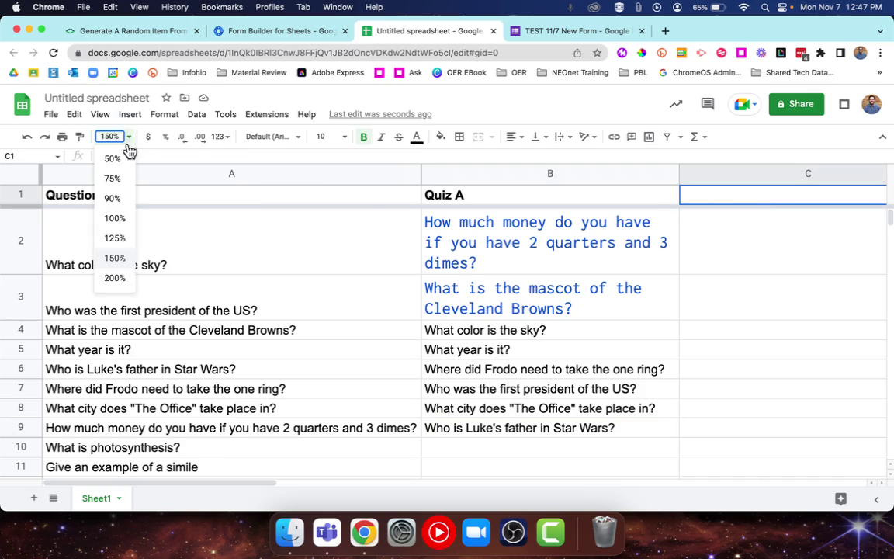
click(114, 238)
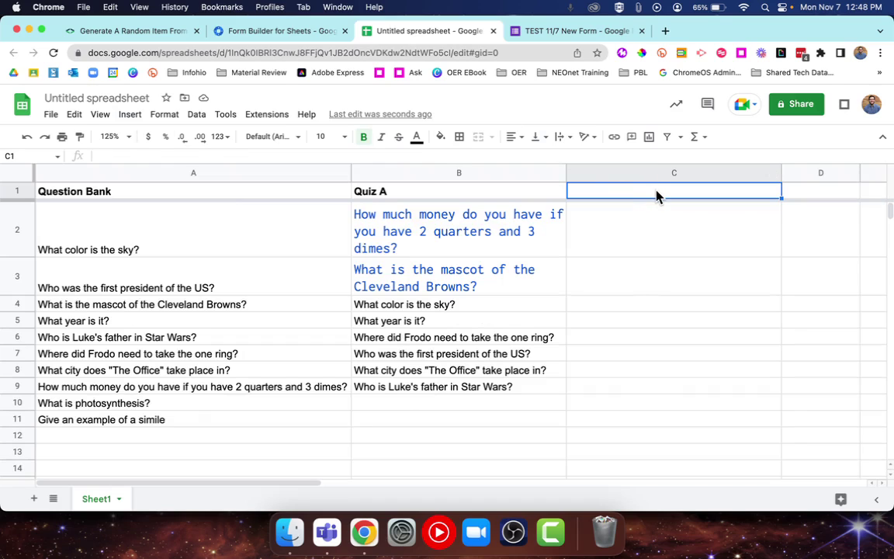
text(Quiz B)
key(Return)
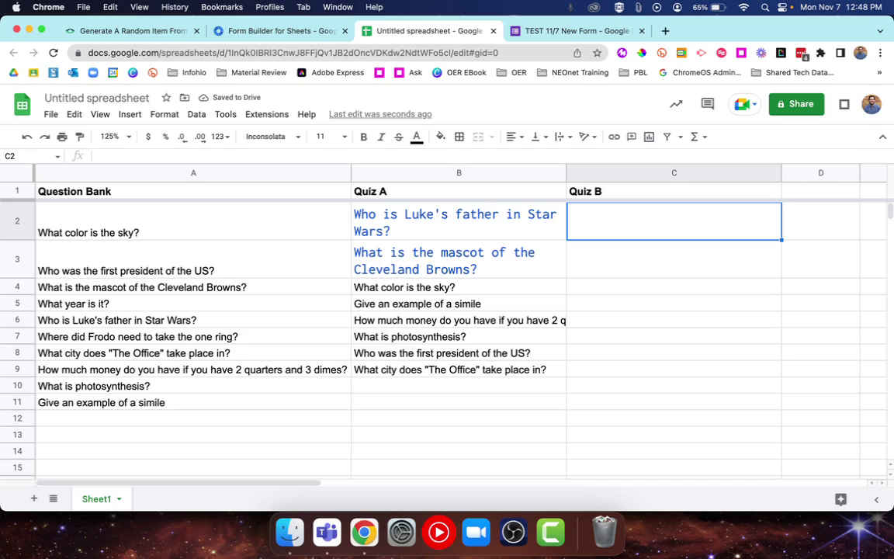
- Paste the random-question formula into C2 with its row count changed from 5 to 4
key(super+v)
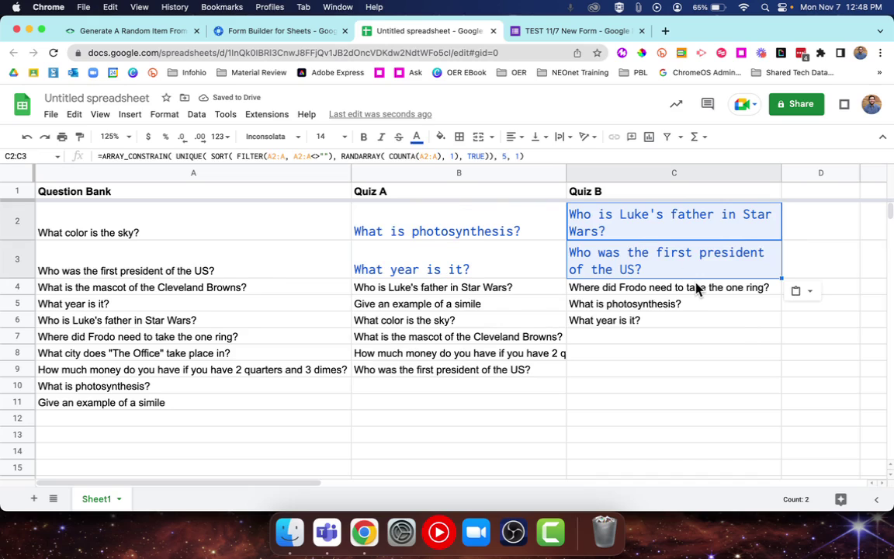
click(519, 157)
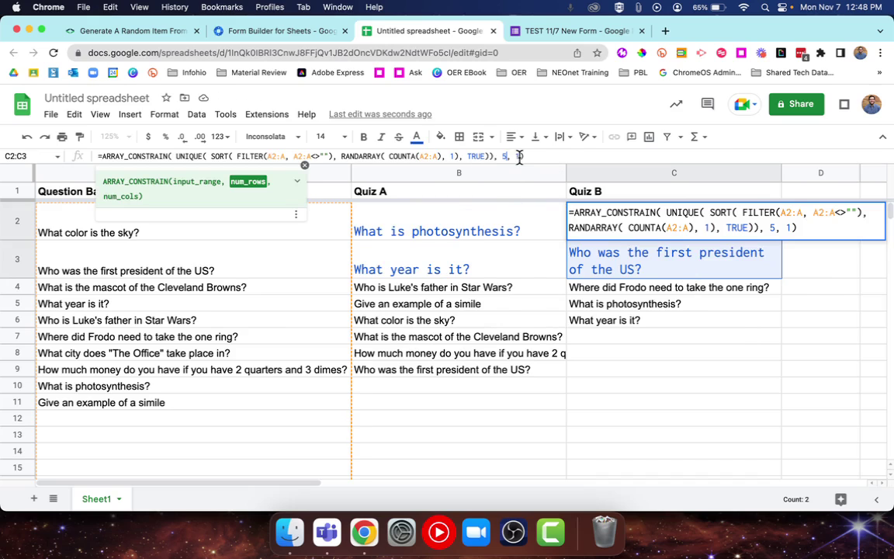
key(BackSpace)
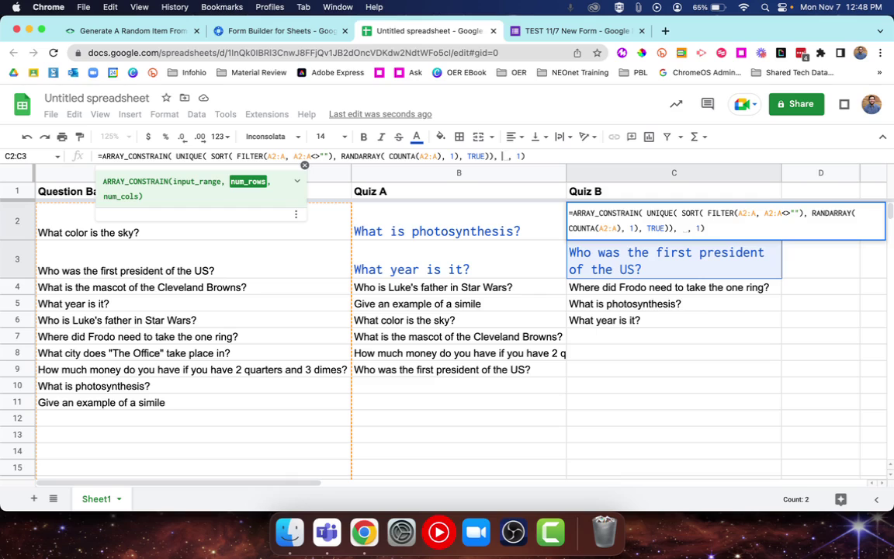
text(4)
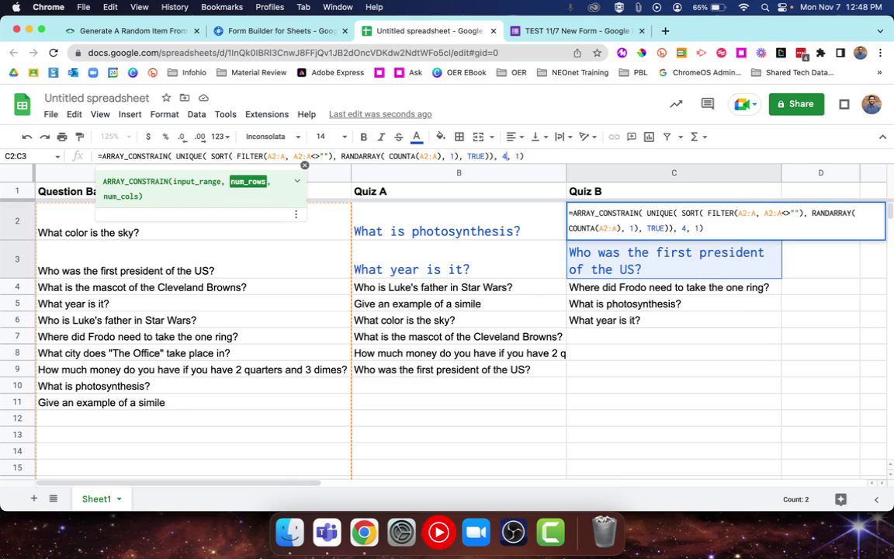
key(Return)
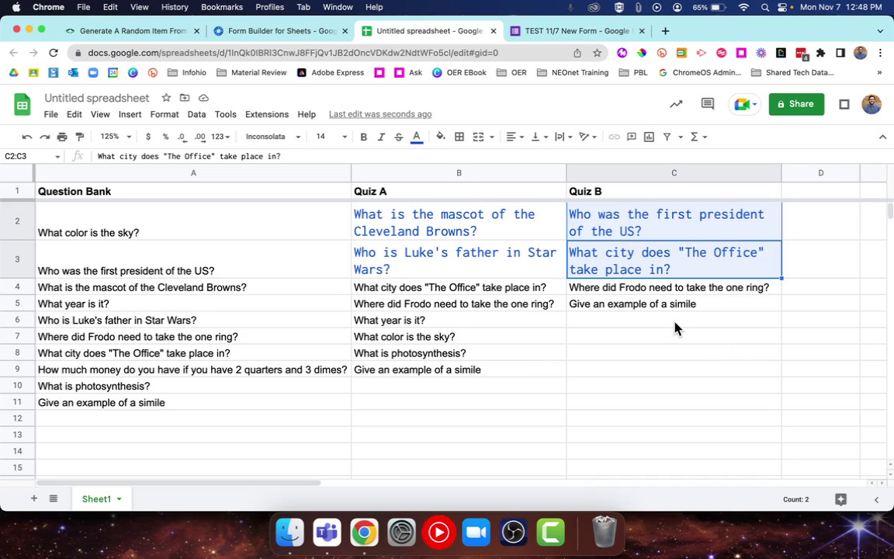
- Reload the page to reshuffle both quizzes, then select B2:C9
click(53, 54)
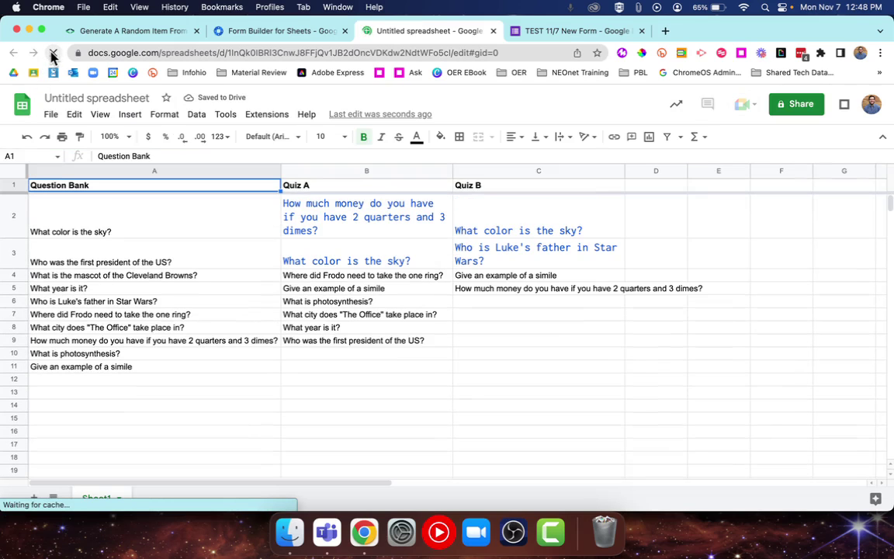
drag(489, 232, 423, 353)
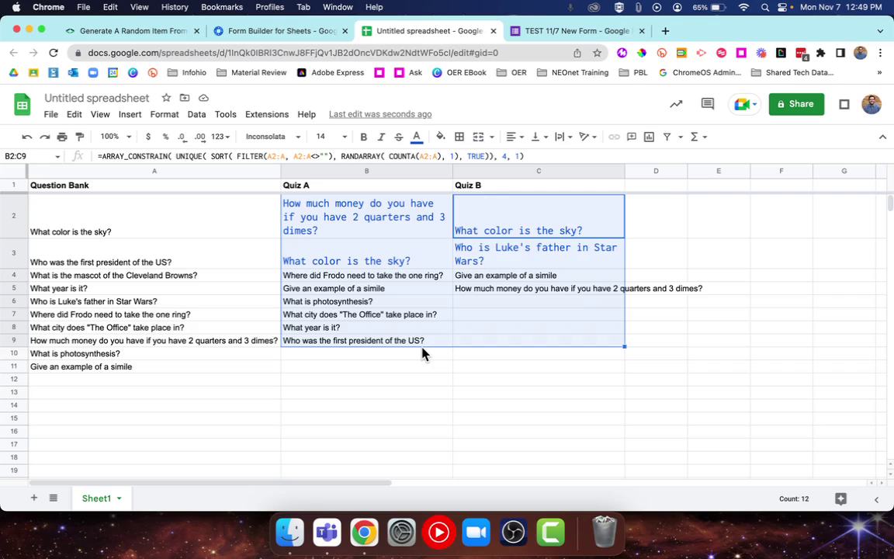
- Scroll through the TEST 11/7 New Form questions, then return to the question bank spreadsheet
click(571, 33)
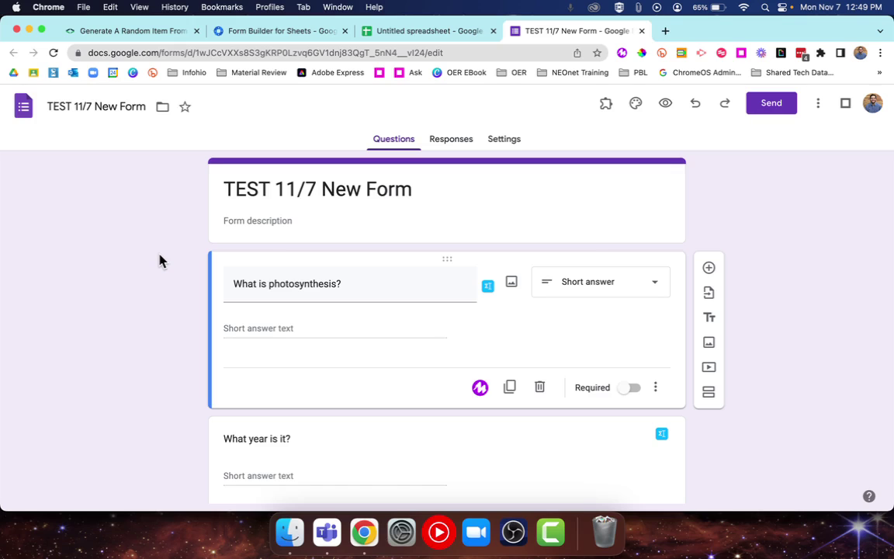
scroll(159, 261, down, 5)
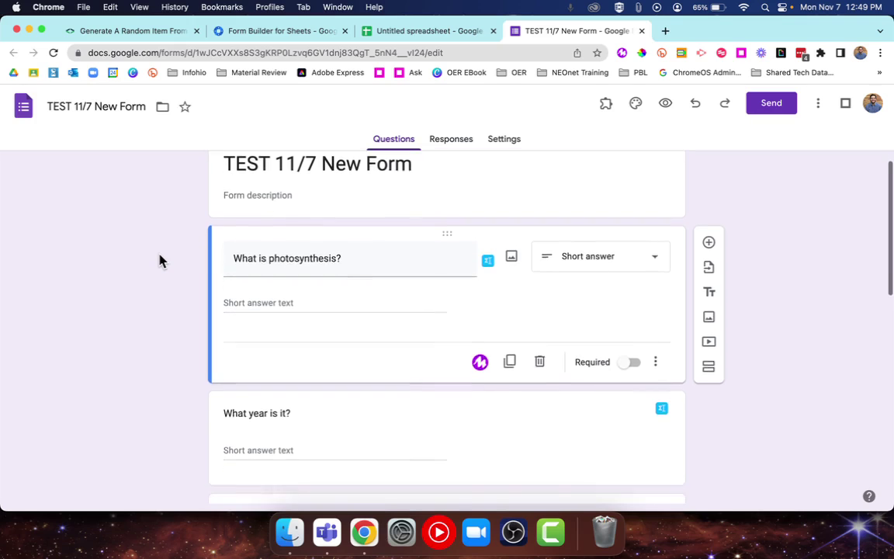
scroll(160, 261, down, 4)
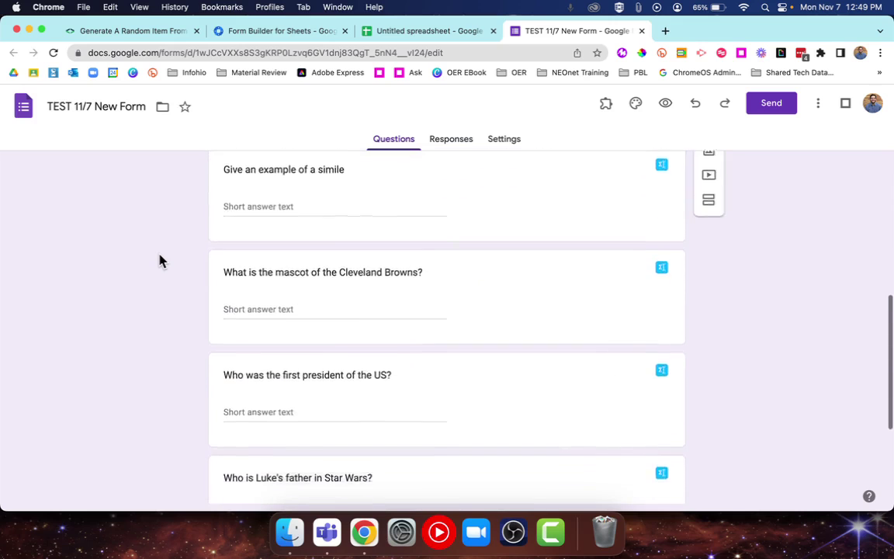
scroll(159, 261, up, 10)
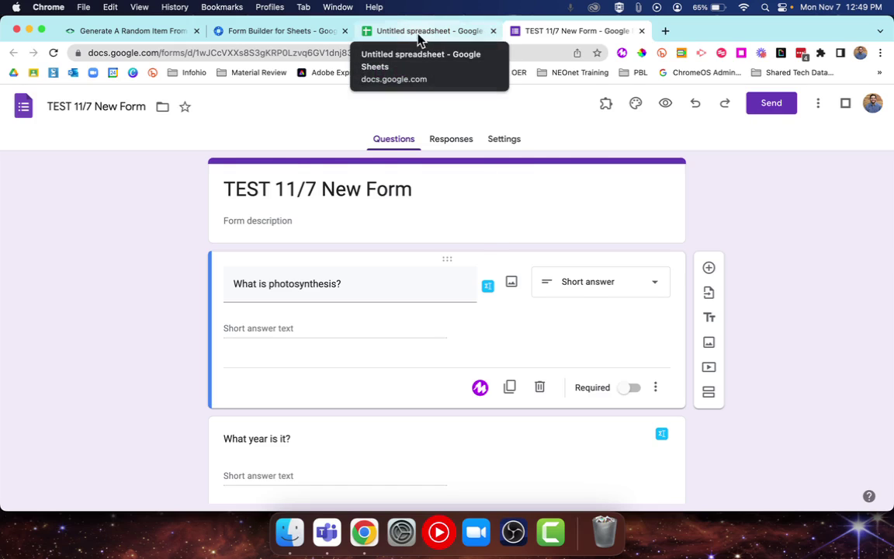
click(376, 31)
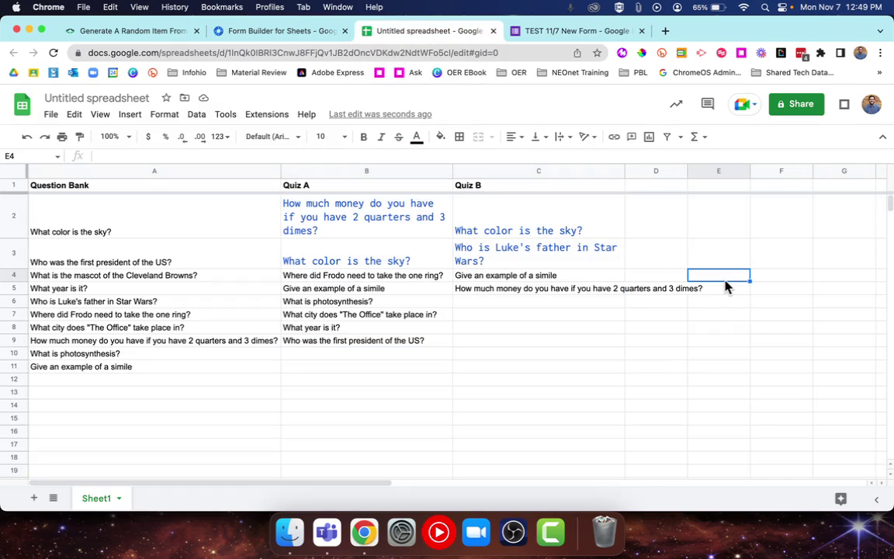
click(268, 115)
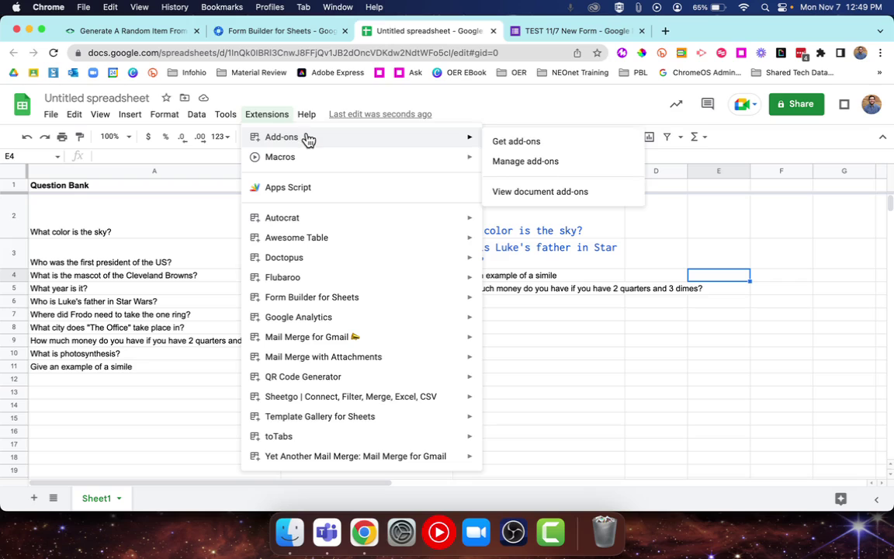
mouse_move(475, 144)
click(517, 142)
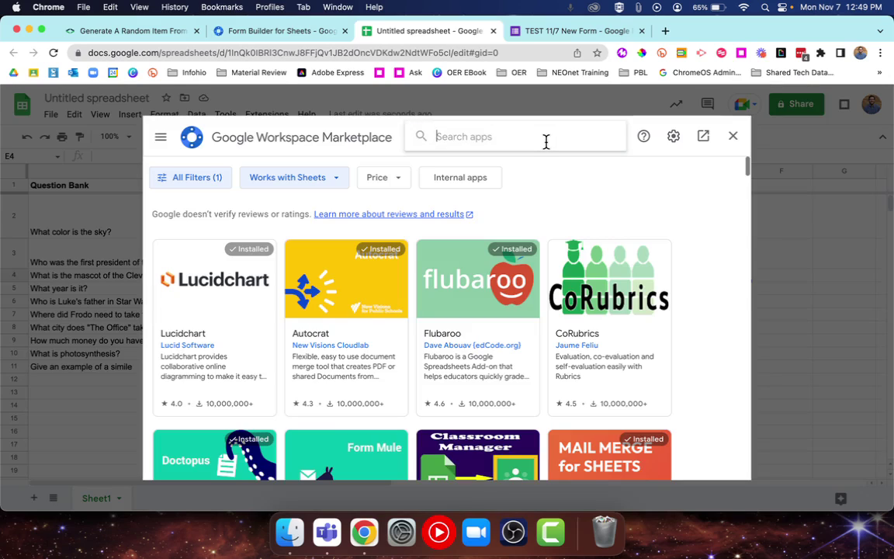
text(form builder)
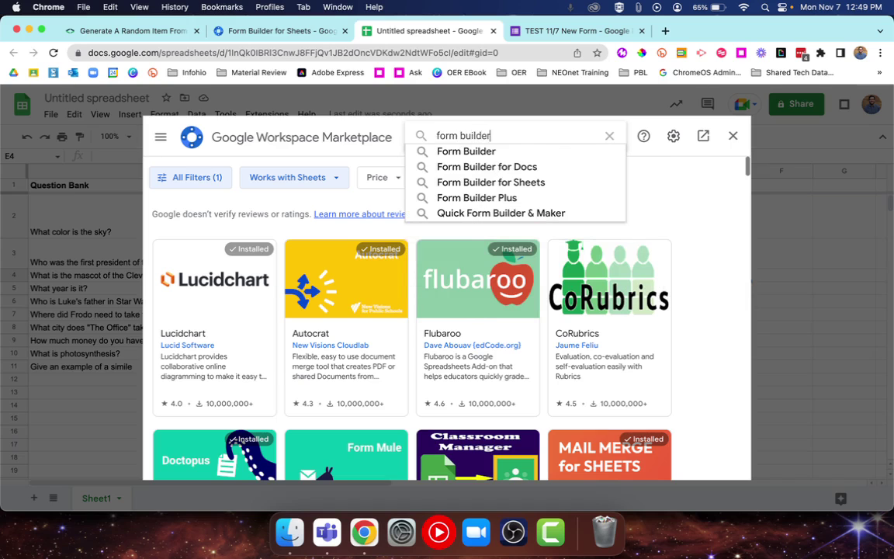
key(Return)
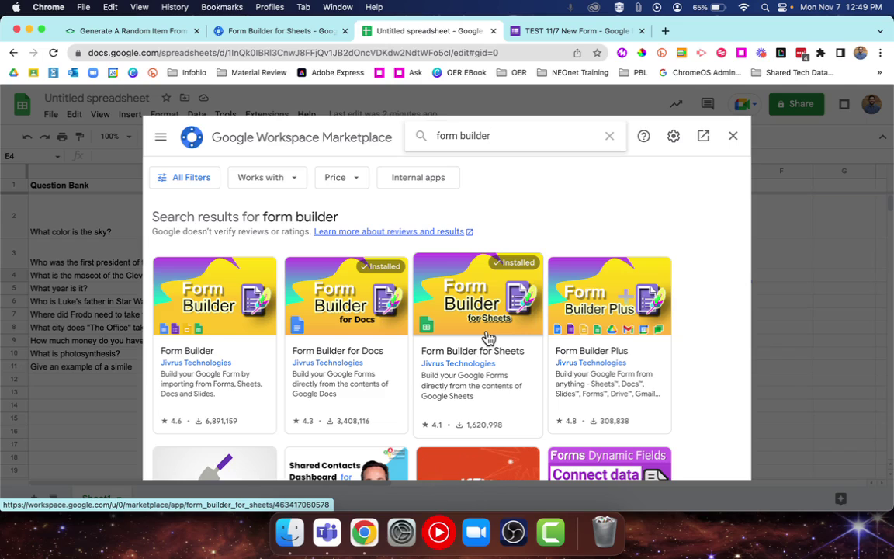
click(734, 138)
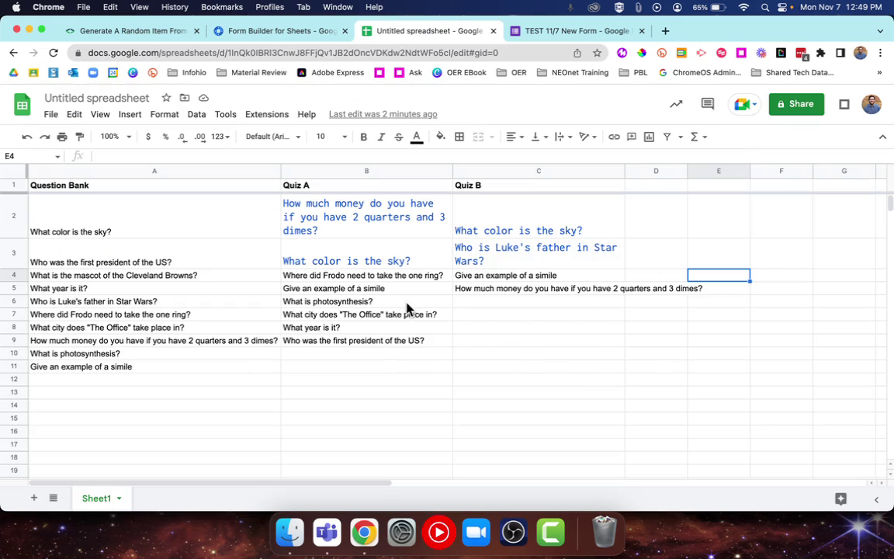
- Start Form Builder for Sheets from the Extensions menu and scroll its announcement panel
click(265, 117)
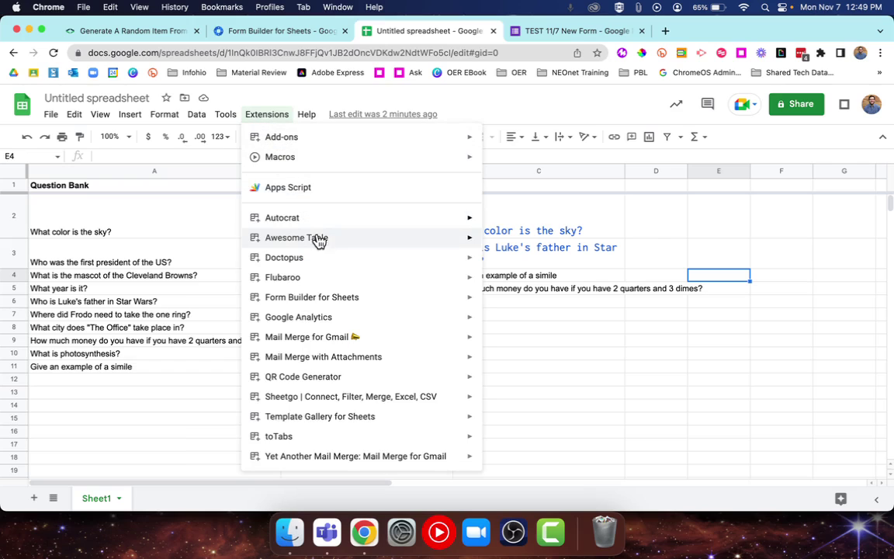
mouse_move(328, 304)
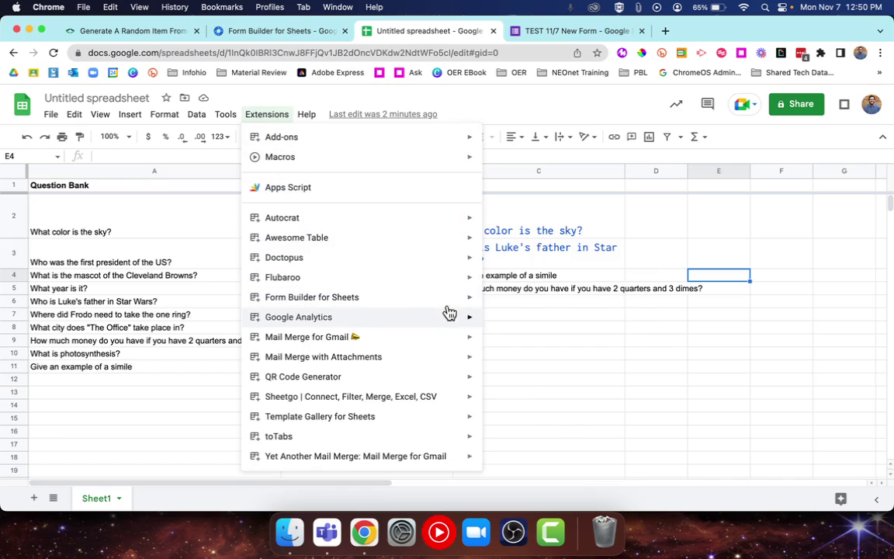
click(531, 311)
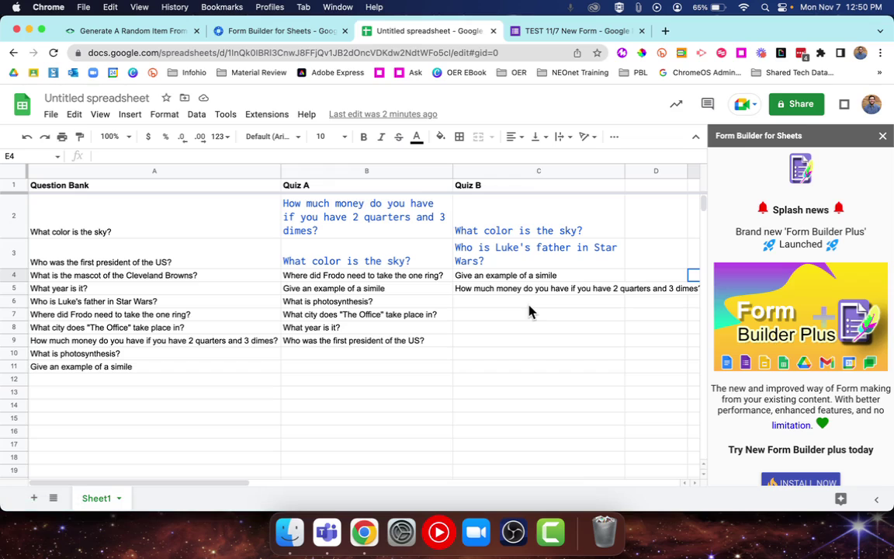
scroll(759, 259, down, 1)
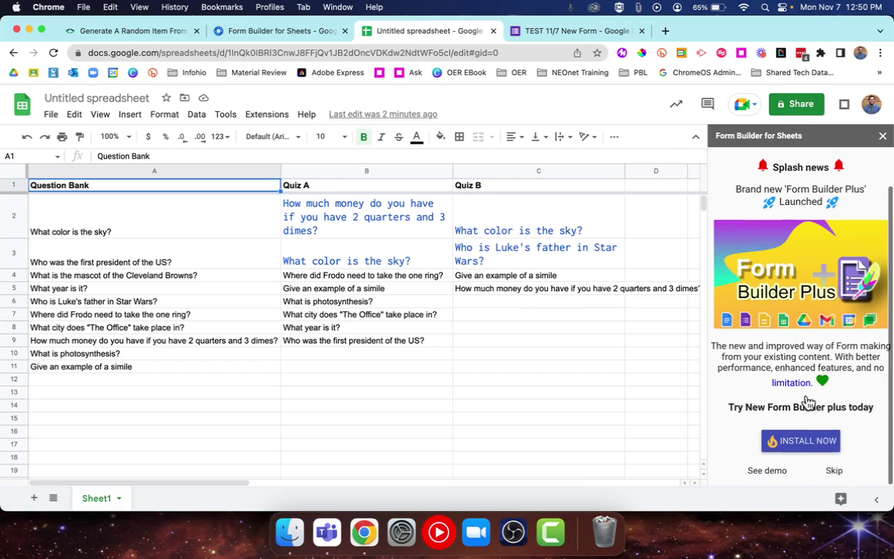
- Skip the add-on splash, choose Sheet1 as the question source, and inspect the Quiz B cells C2:C4
click(837, 471)
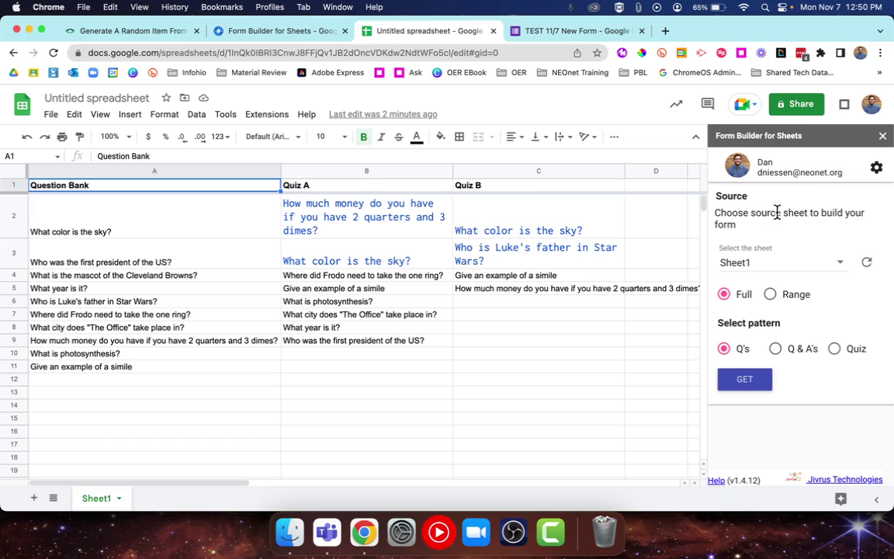
click(741, 262)
click(751, 265)
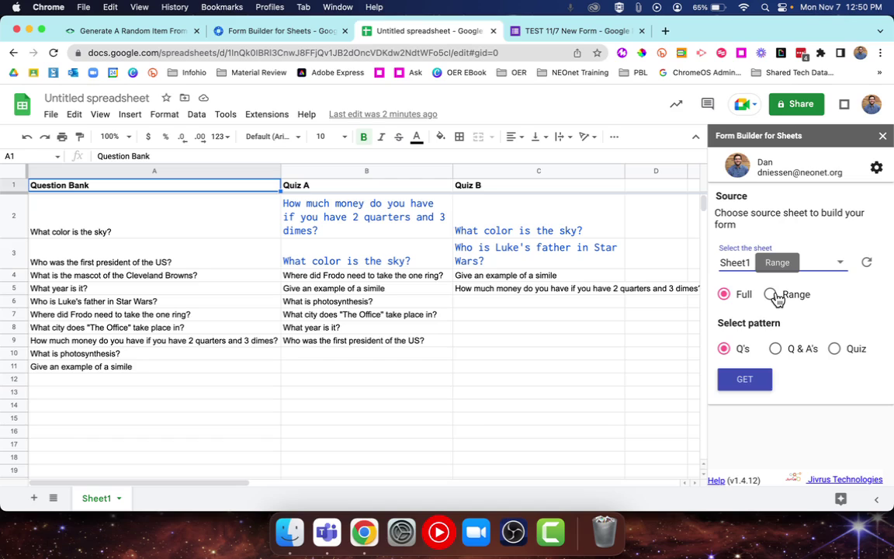
click(566, 233)
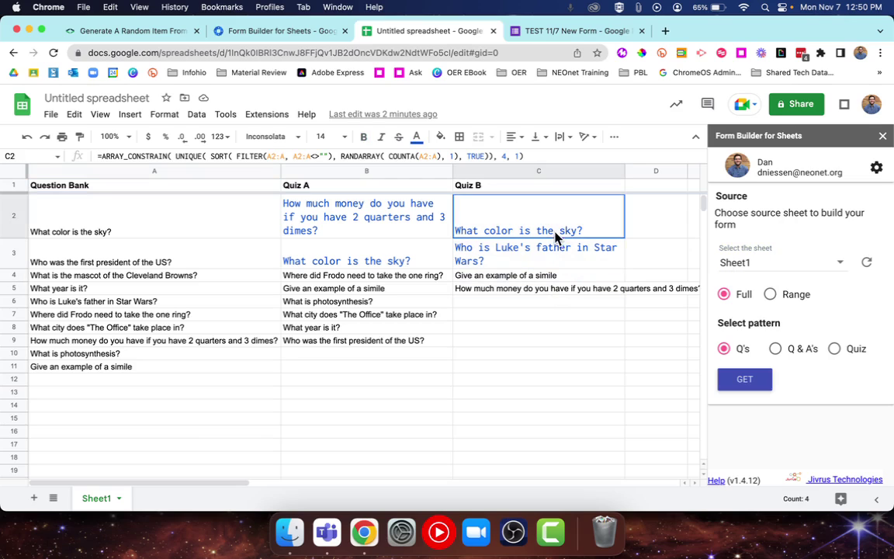
drag(555, 237, 556, 276)
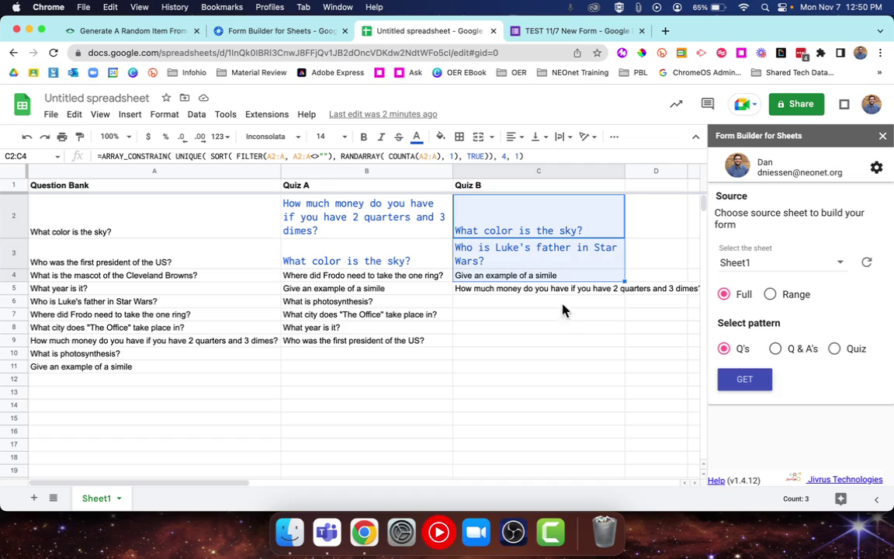
click(565, 314)
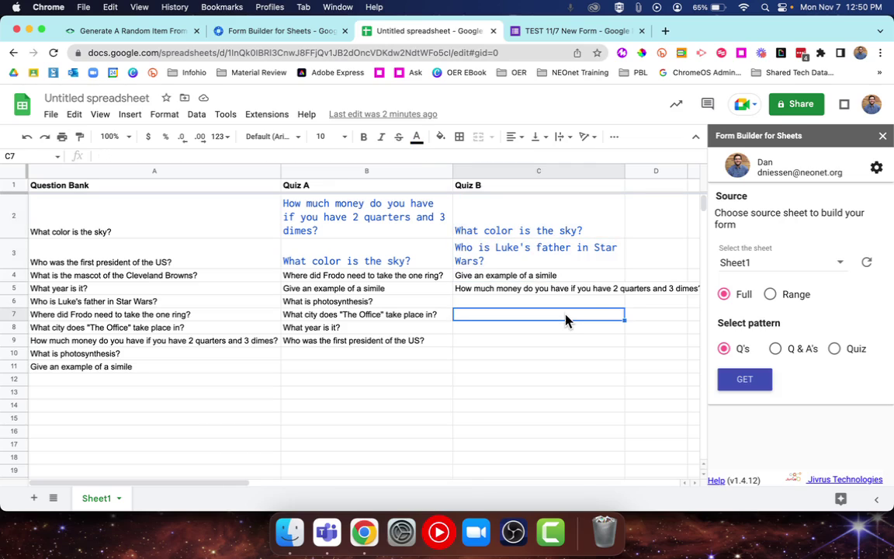
- Switch the source to Range, set it to B2:B keeping the Q's pattern, and fetch the questions
click(772, 300)
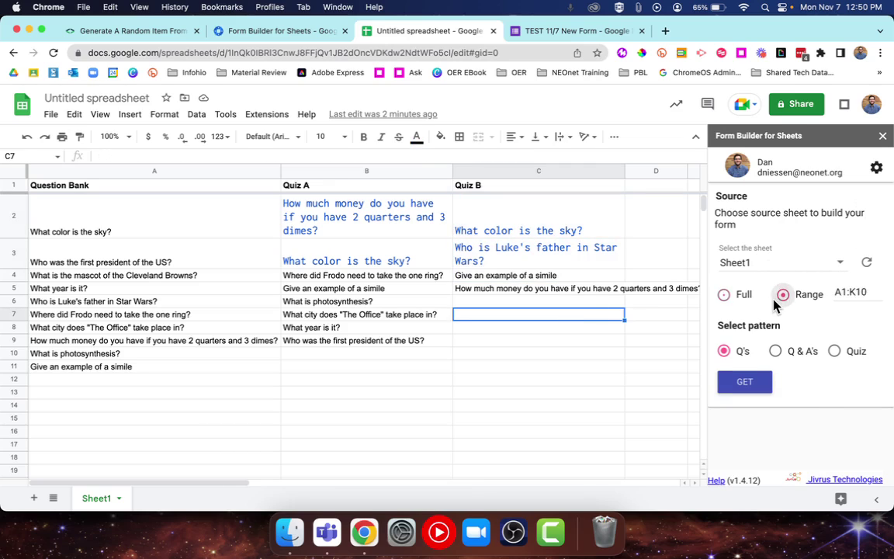
double_click(854, 288)
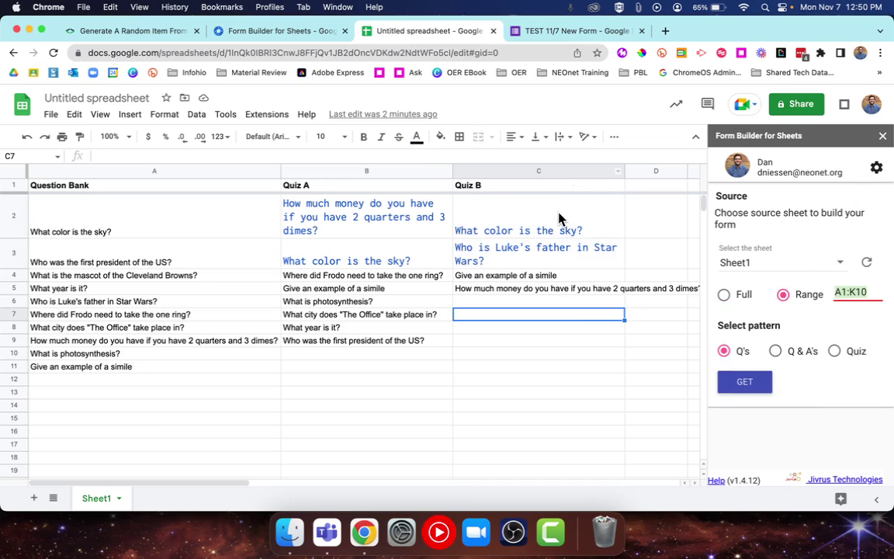
drag(559, 218, 549, 298)
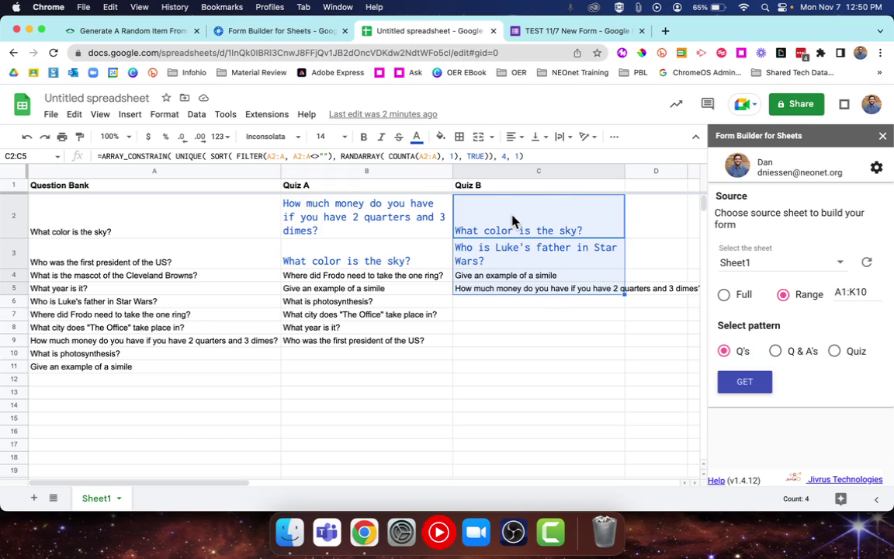
triple_click(856, 293)
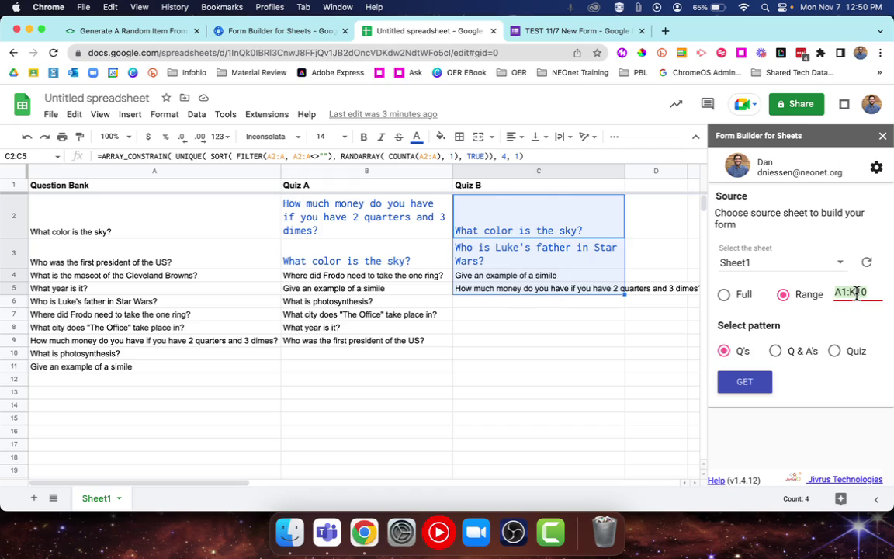
text(B2:B)
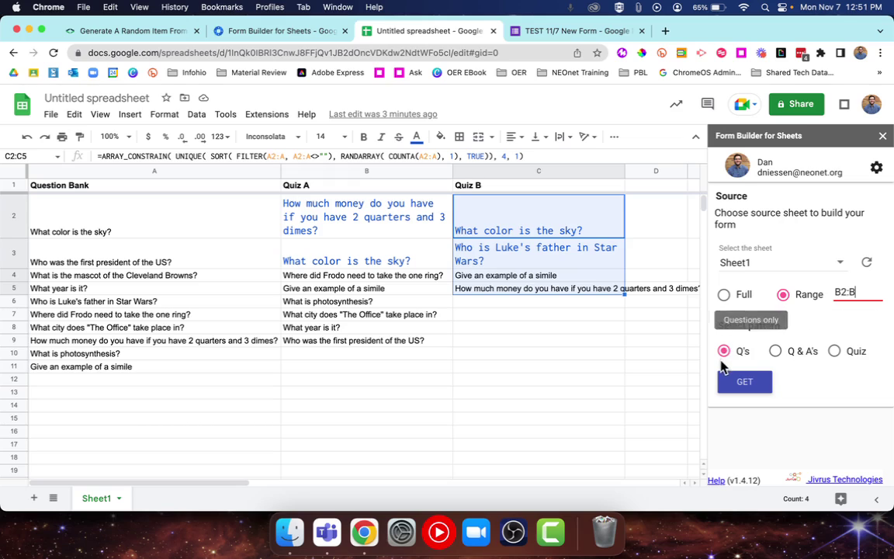
click(751, 384)
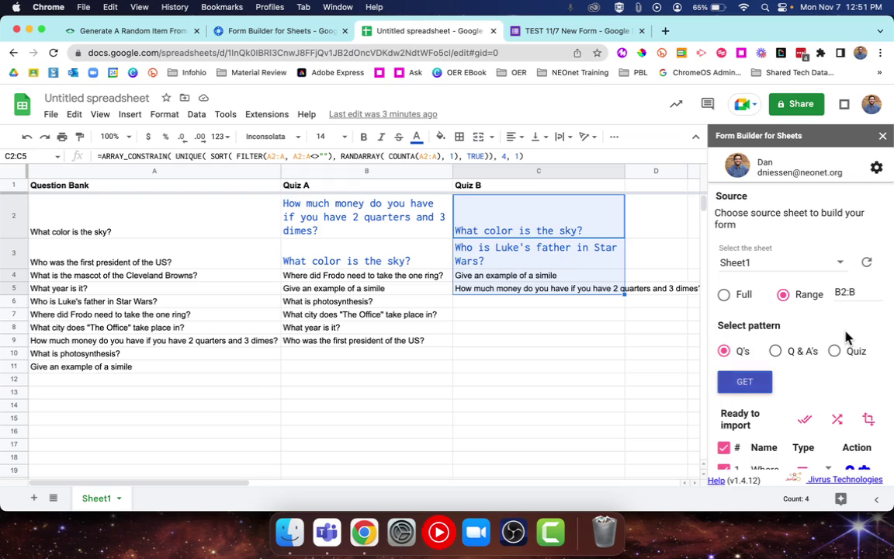
- Keep the first question's type as Short answer and scroll through the fetched questions to the Form section
scroll(848, 340, down, 2)
scroll(848, 339, down, 3)
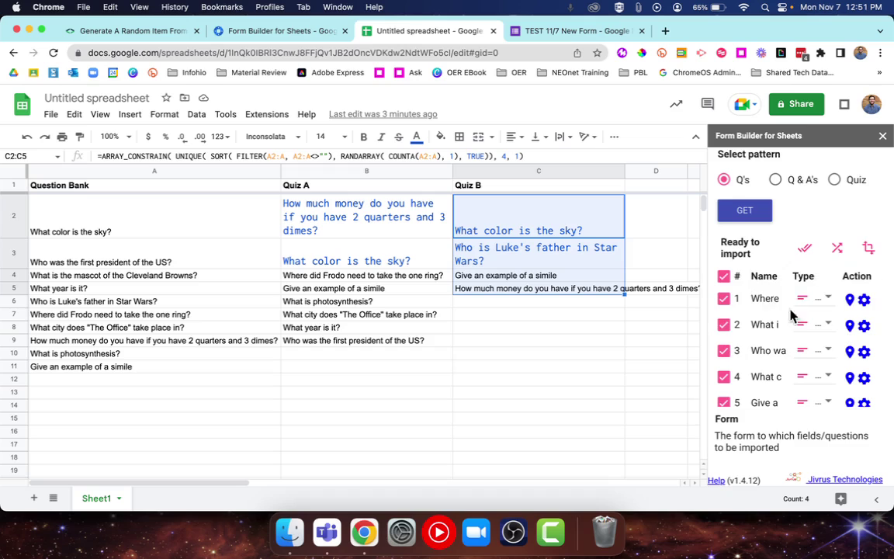
click(819, 300)
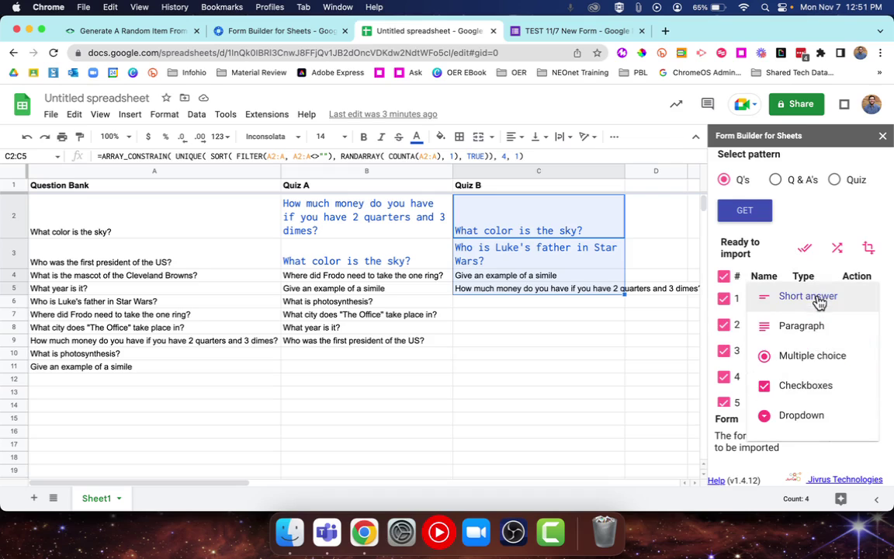
click(781, 247)
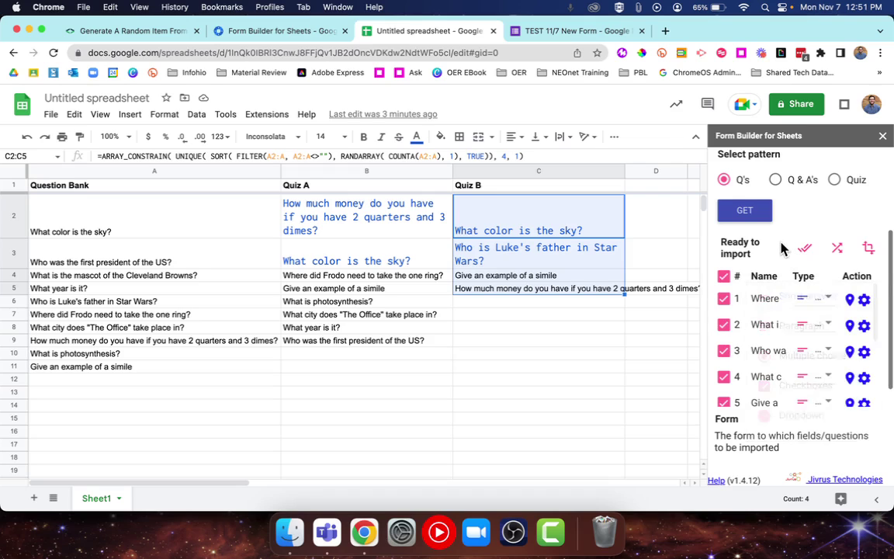
scroll(785, 256, down, 2)
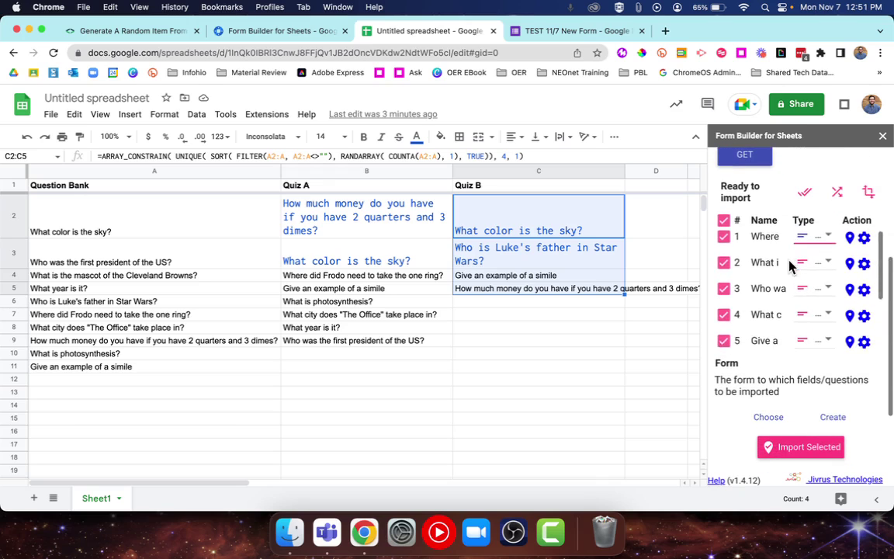
scroll(790, 266, down, 4)
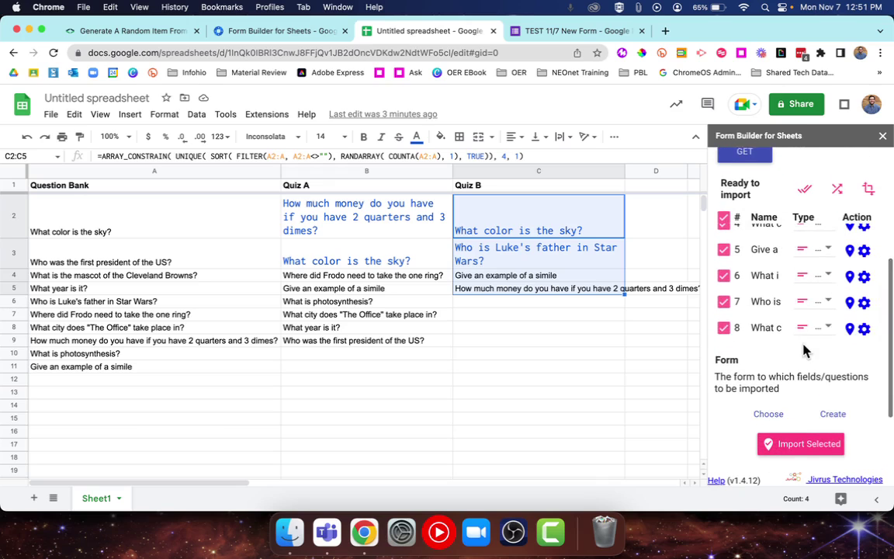
scroll(804, 351, down, 2)
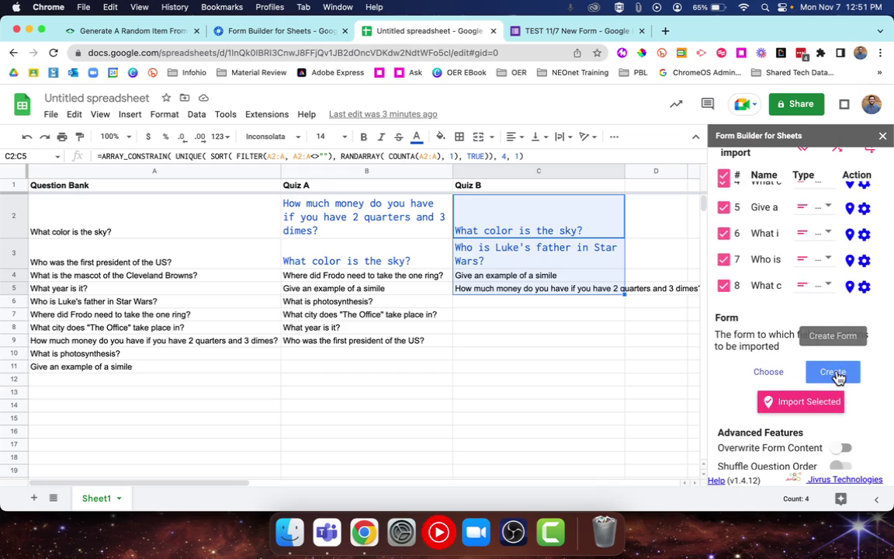
- Create a new form named 'New Form Quiz B' and import the selected questions into it
click(837, 376)
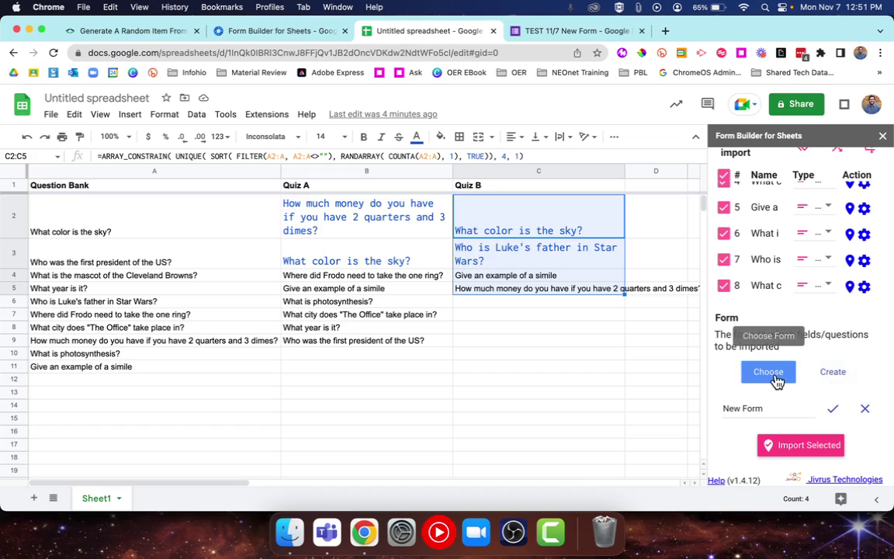
click(837, 375)
click(840, 377)
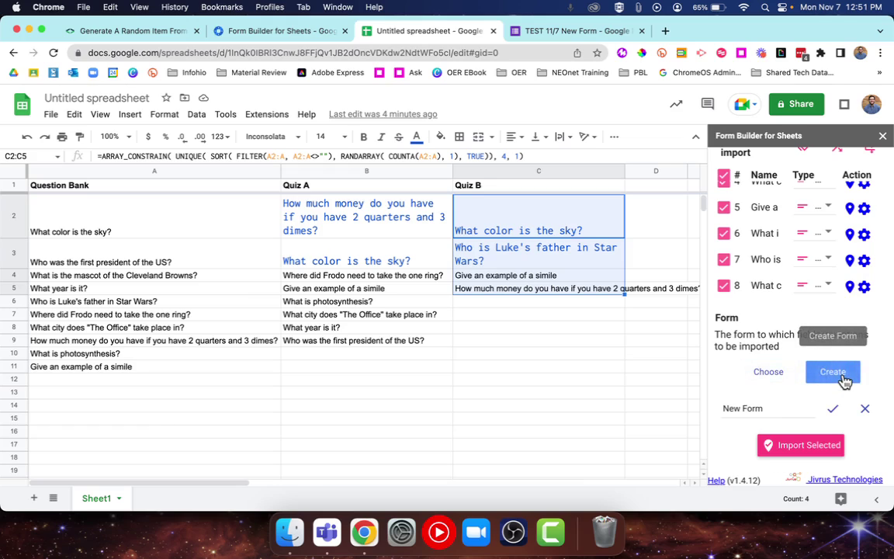
click(780, 410)
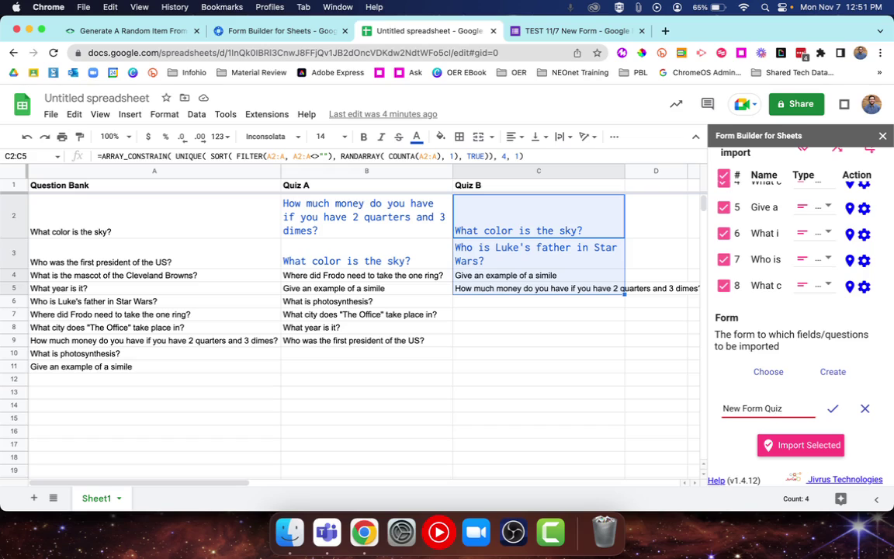
click(832, 408)
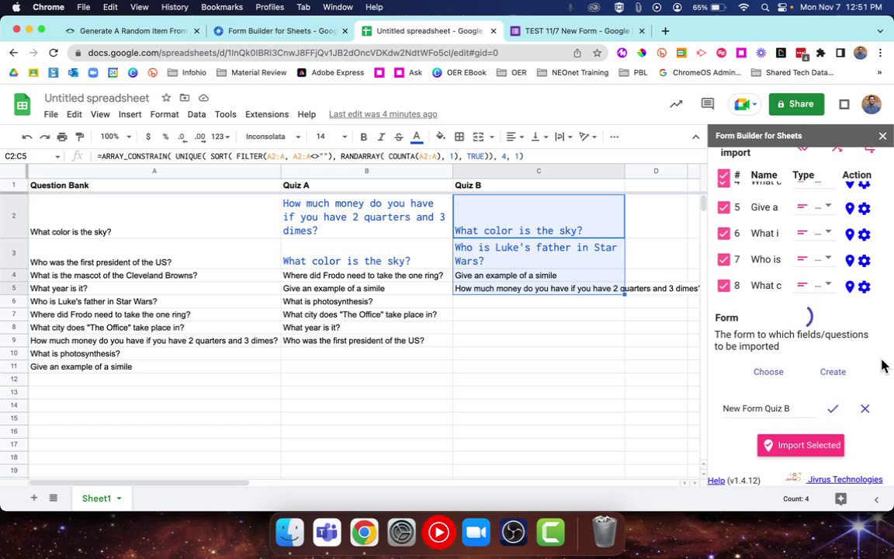
scroll(873, 365, down, 1)
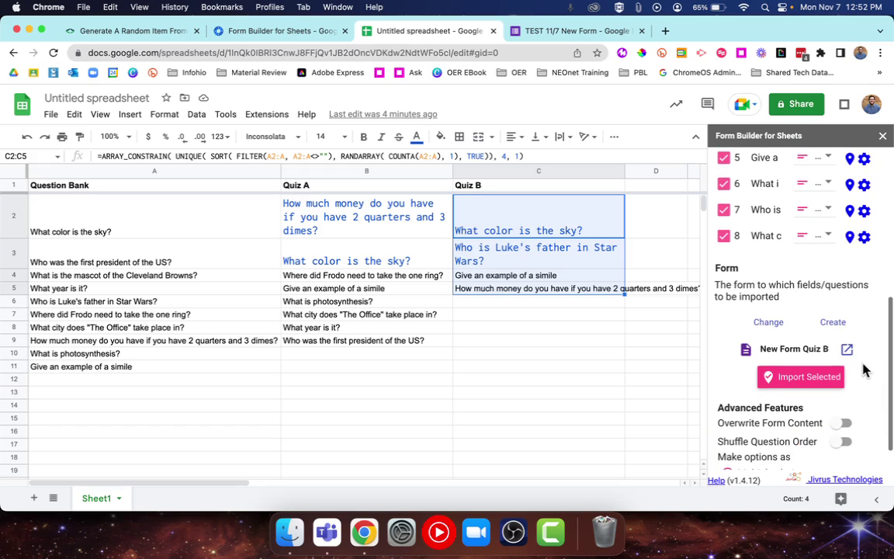
click(832, 378)
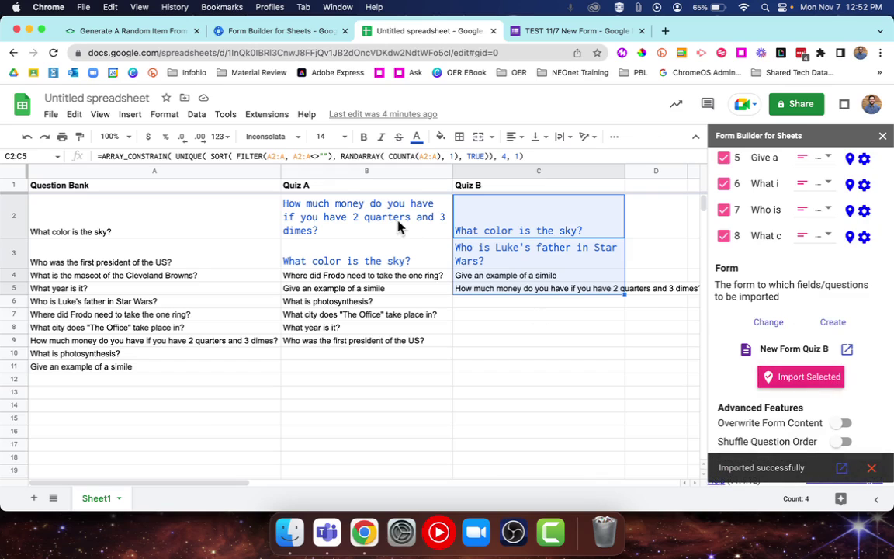
- In a new tab, go to My Drive in Google Drive and open the New Form Quiz B form
click(665, 31)
click(12, 72)
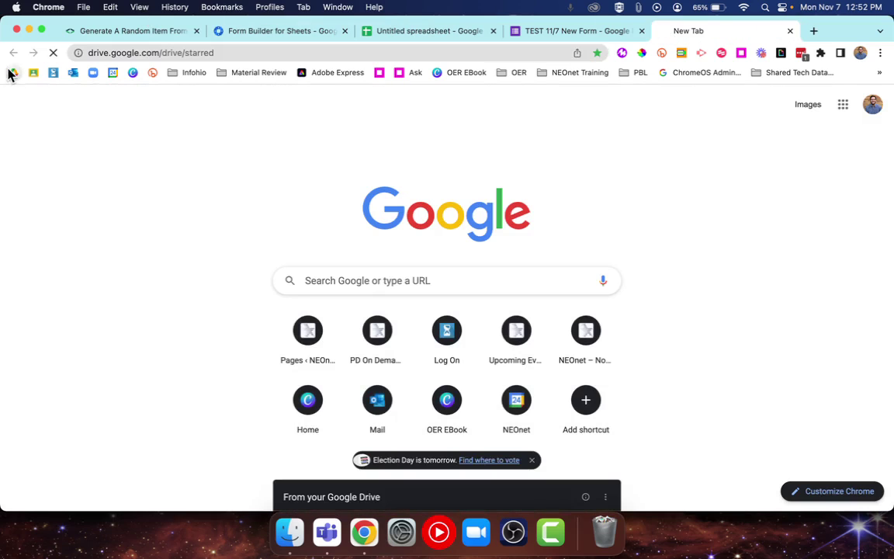
click(70, 206)
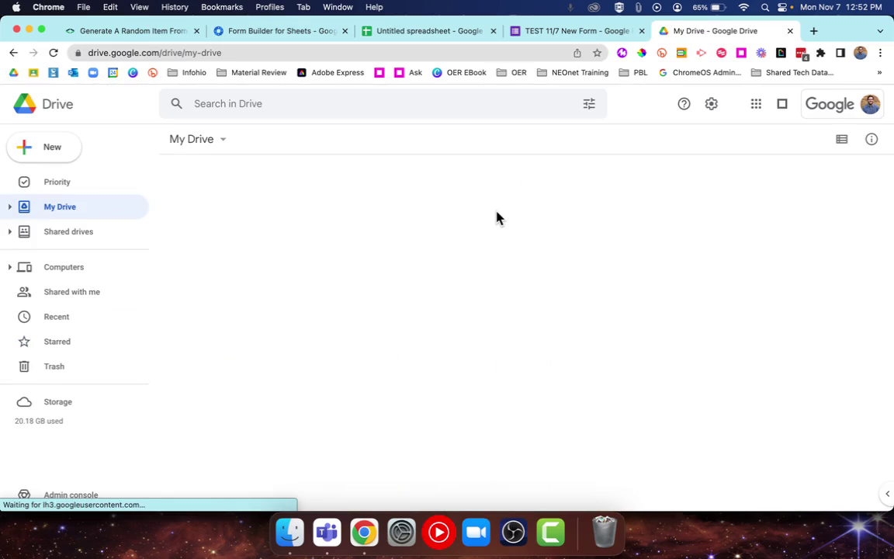
scroll(498, 218, down, 3)
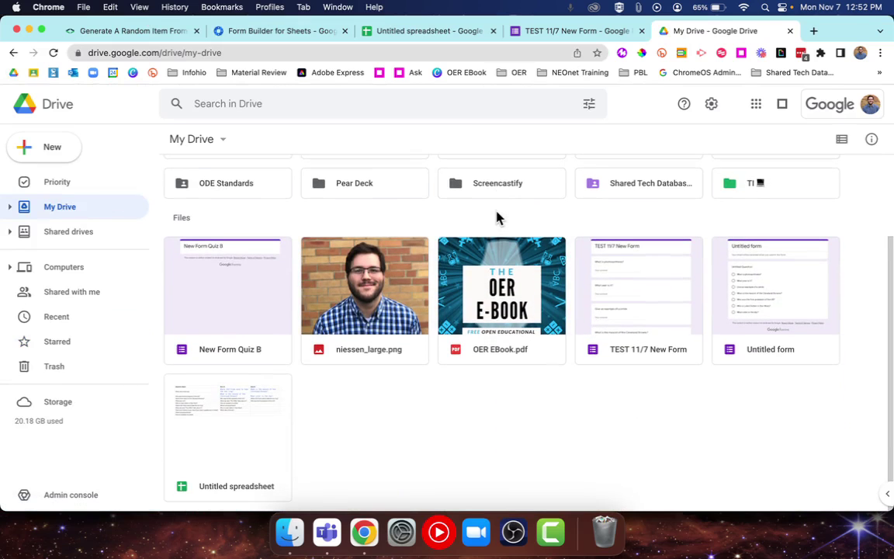
click(207, 303)
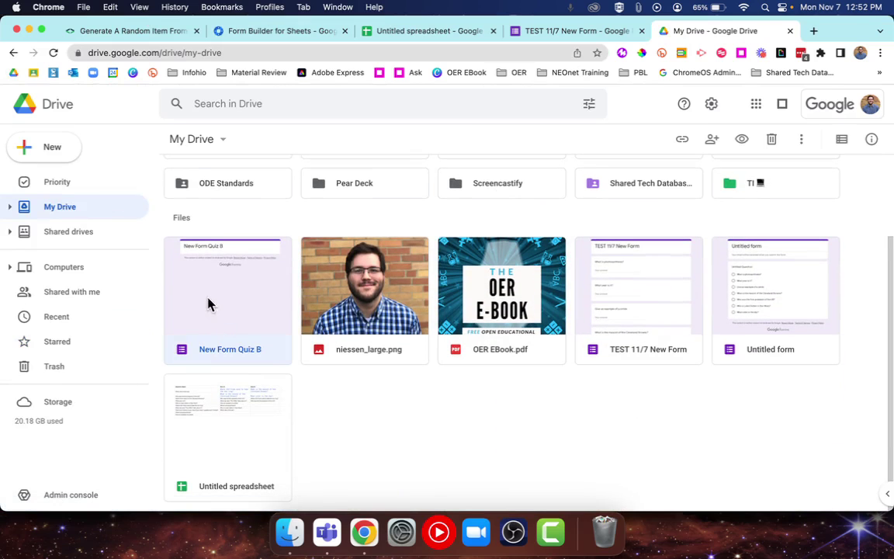
double_click(216, 315)
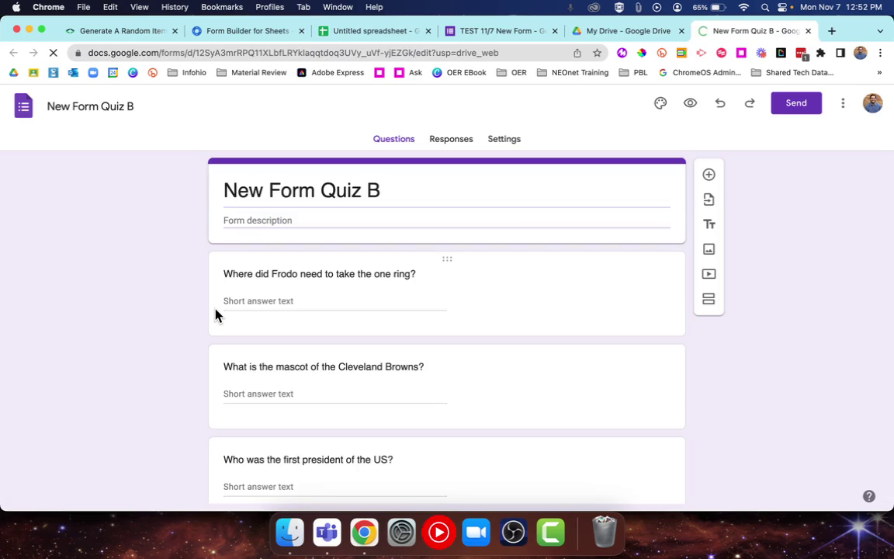
- Scroll through the imported short-answer questions in New Form Quiz B, then switch to the Form Builder for Sheets tab
scroll(129, 270, down, 5)
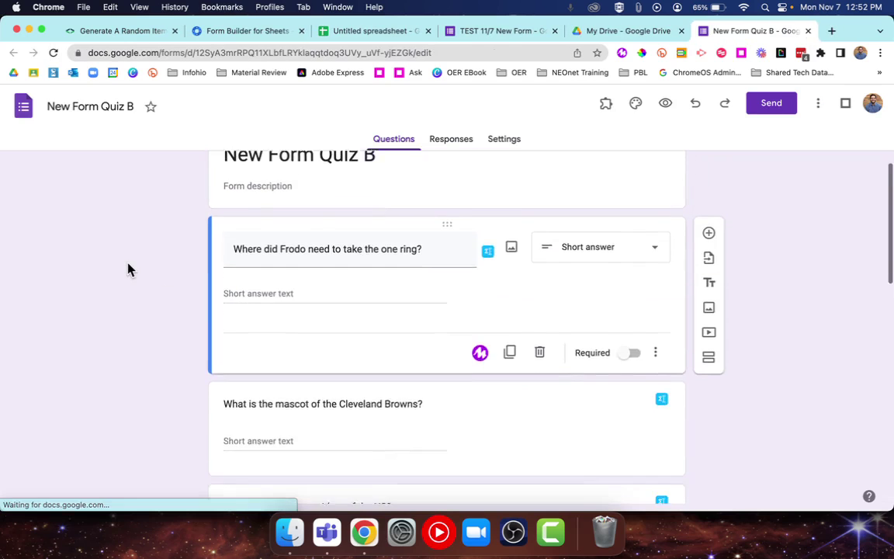
scroll(129, 269, down, 5)
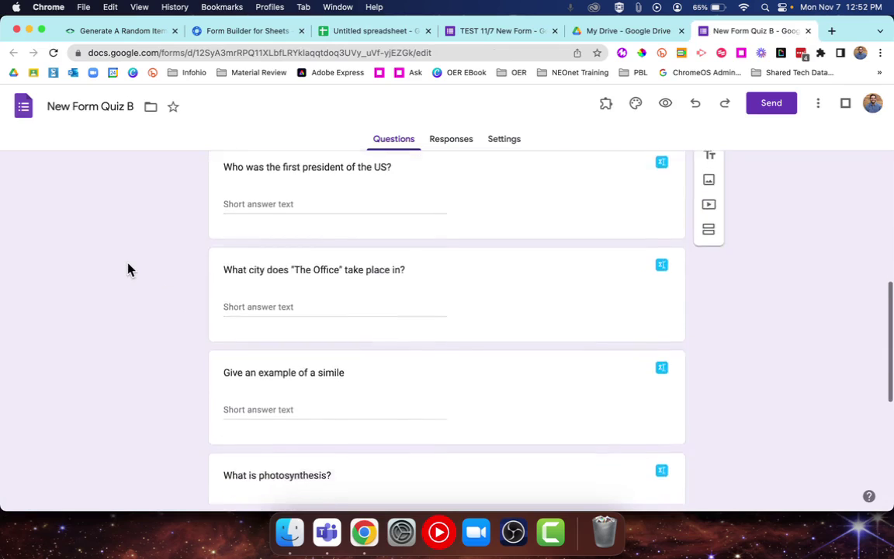
scroll(129, 270, up, 10)
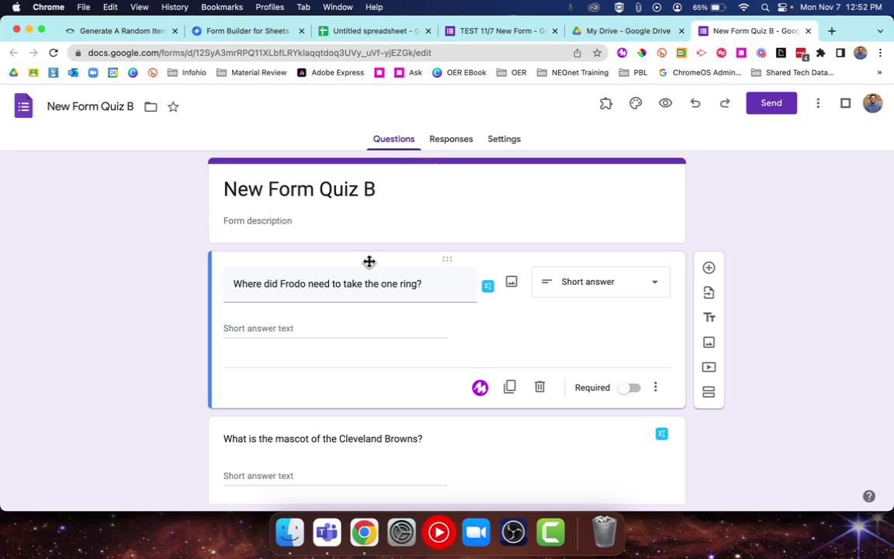
scroll(367, 261, down, 5)
scroll(369, 259, up, 5)
click(225, 33)
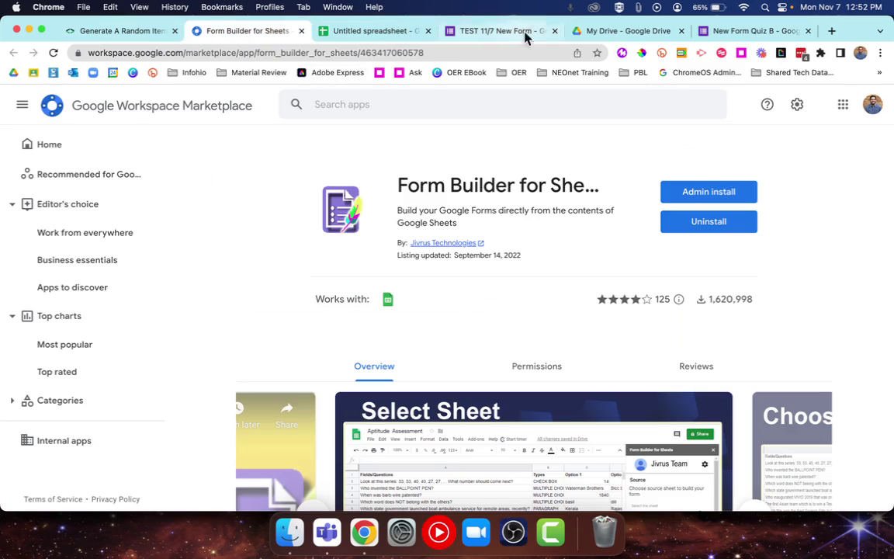
- In the question bank spreadsheet, compare the B2:B source range with Quiz A cells B2:B11 and the Quiz B column C
click(361, 33)
scroll(853, 288, up, 5)
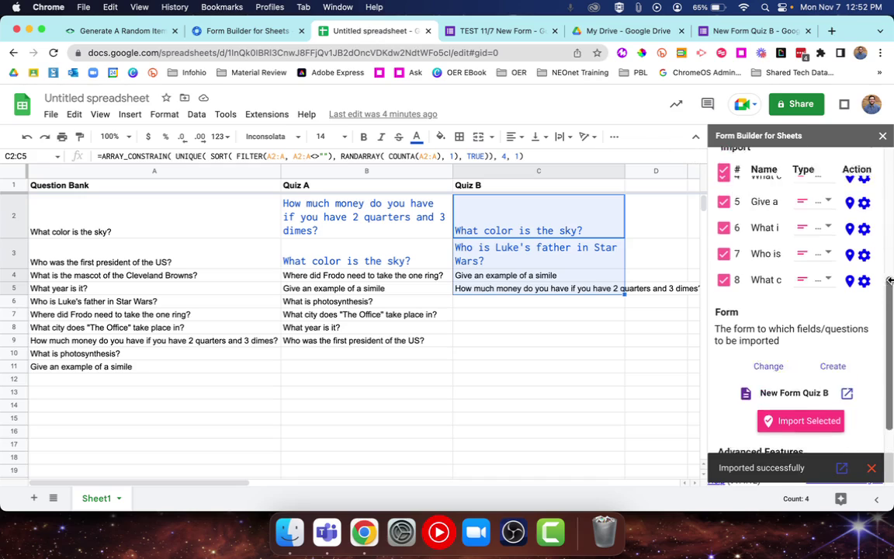
click(865, 291)
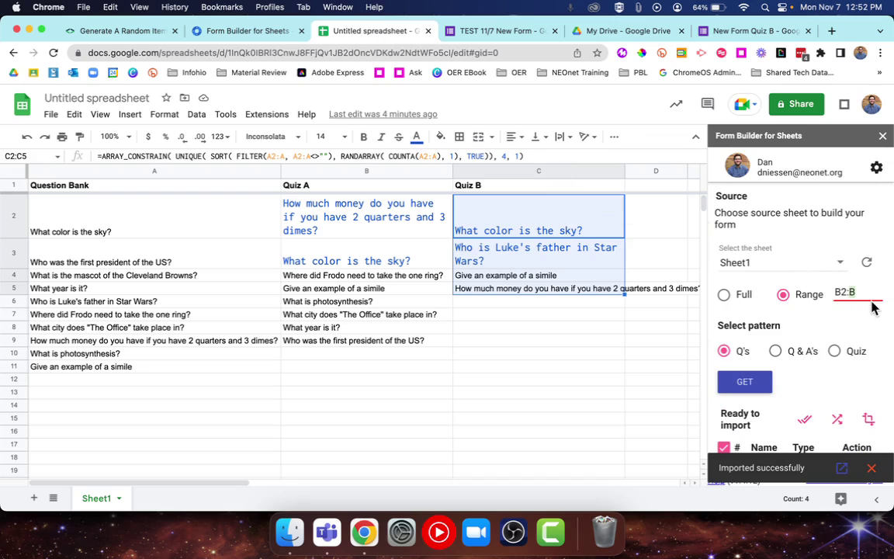
drag(327, 225, 329, 371)
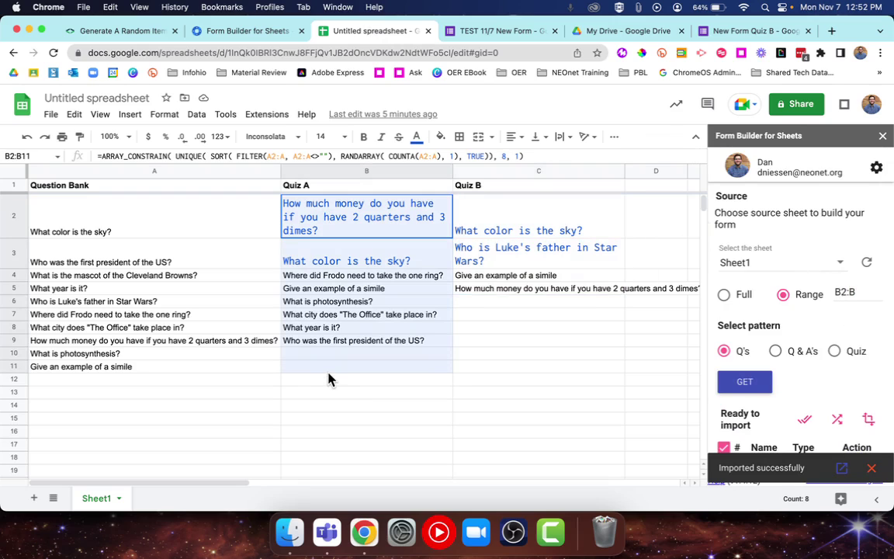
drag(471, 205, 577, 335)
click(600, 345)
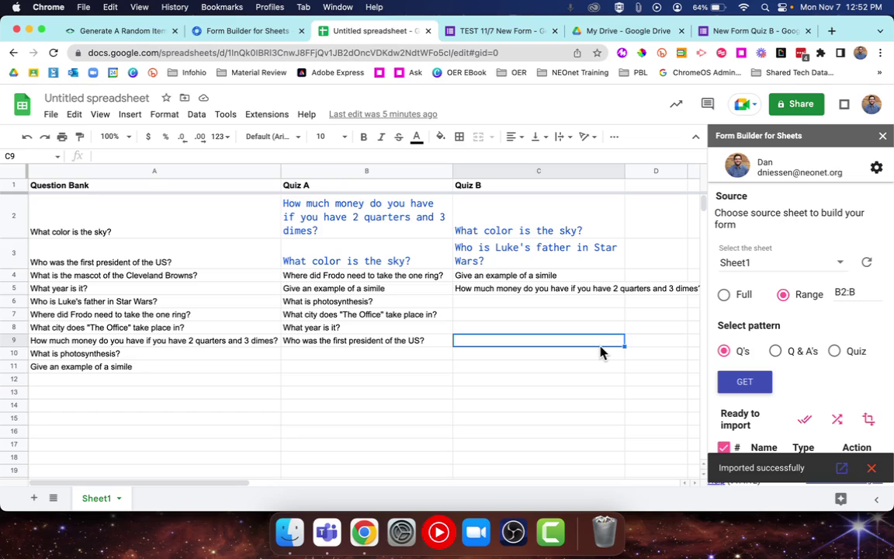
- Switch back to the New Form Quiz B browser tab
click(739, 32)
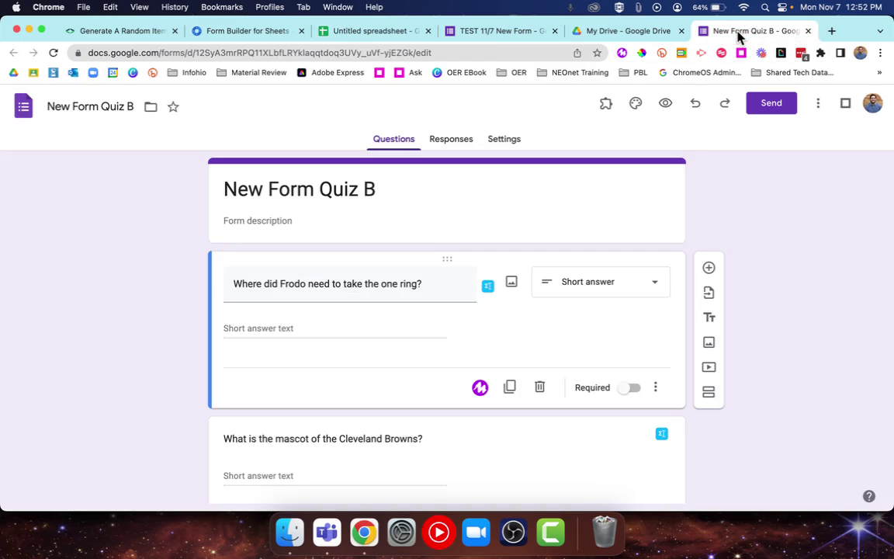